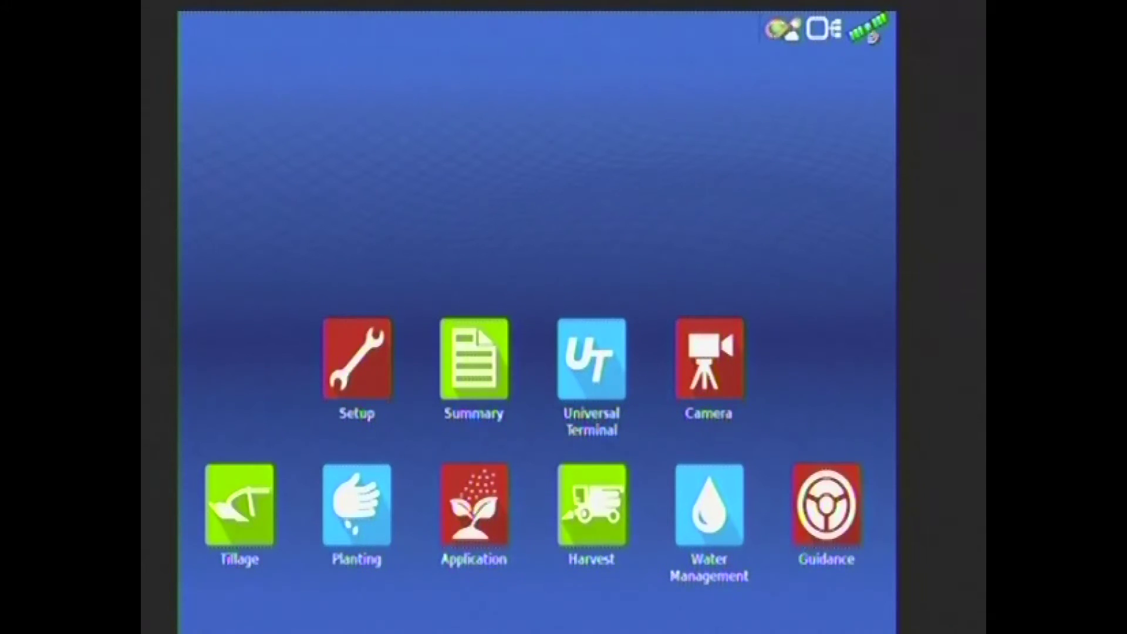
Step: Open the sprayer's profile and nozzle management from the Universal Terminal and select the Ydrops profile
click(591, 359)
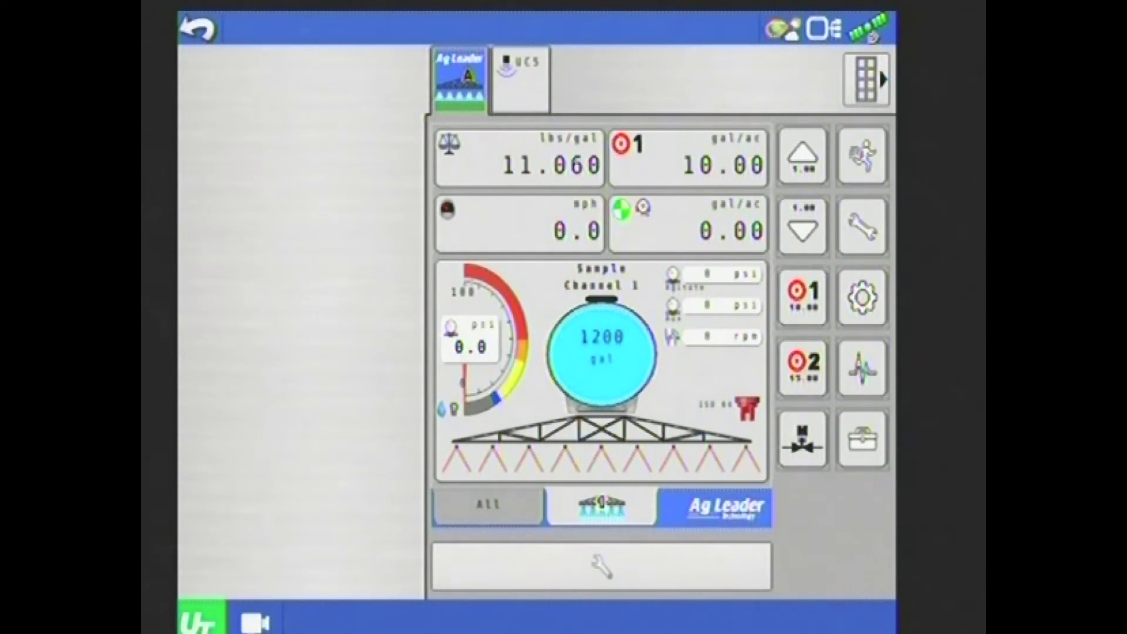
click(862, 226)
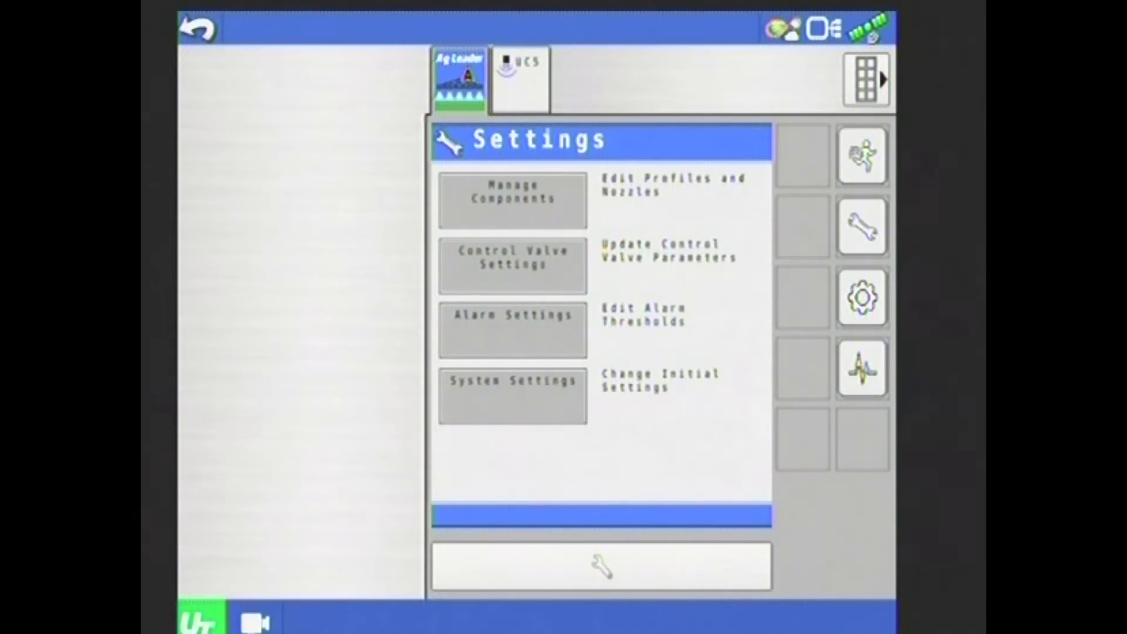
click(513, 200)
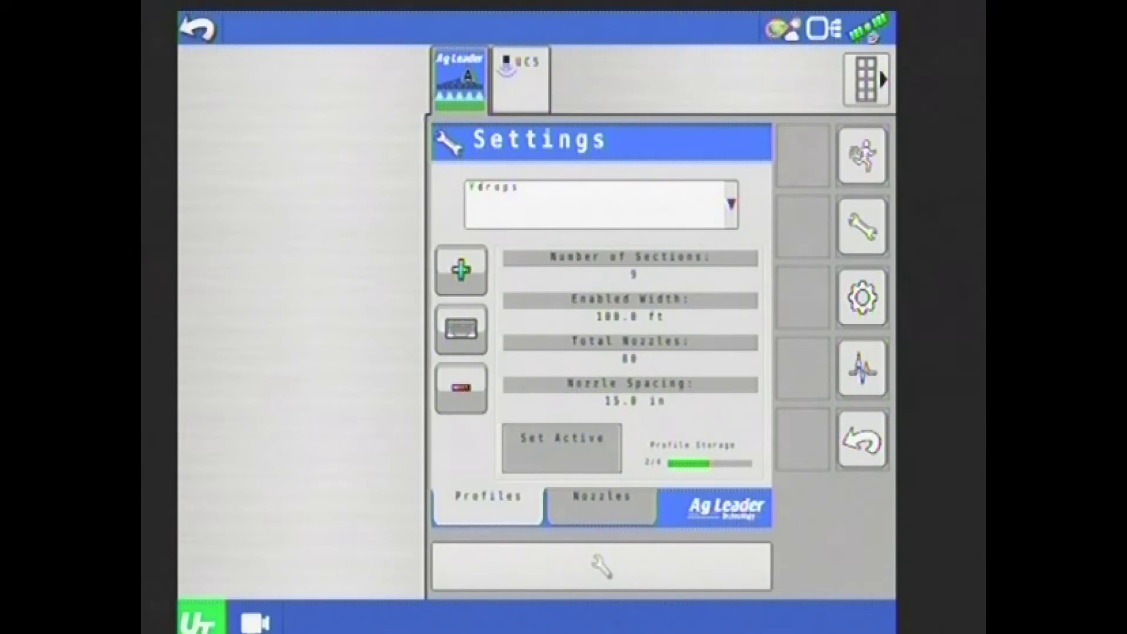
click(601, 204)
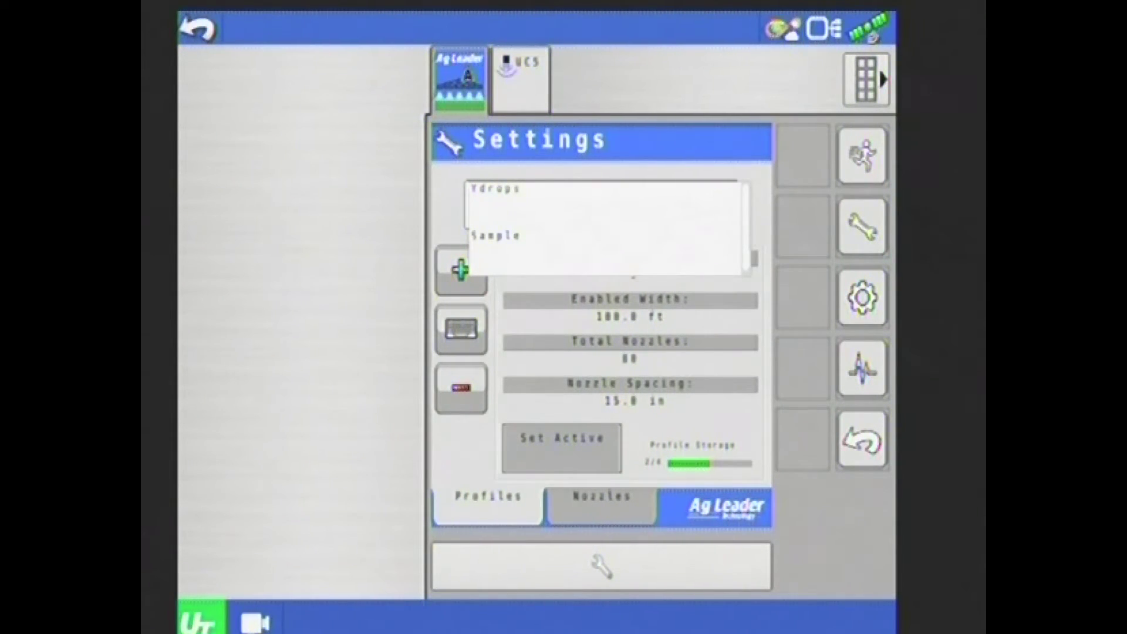
click(496, 188)
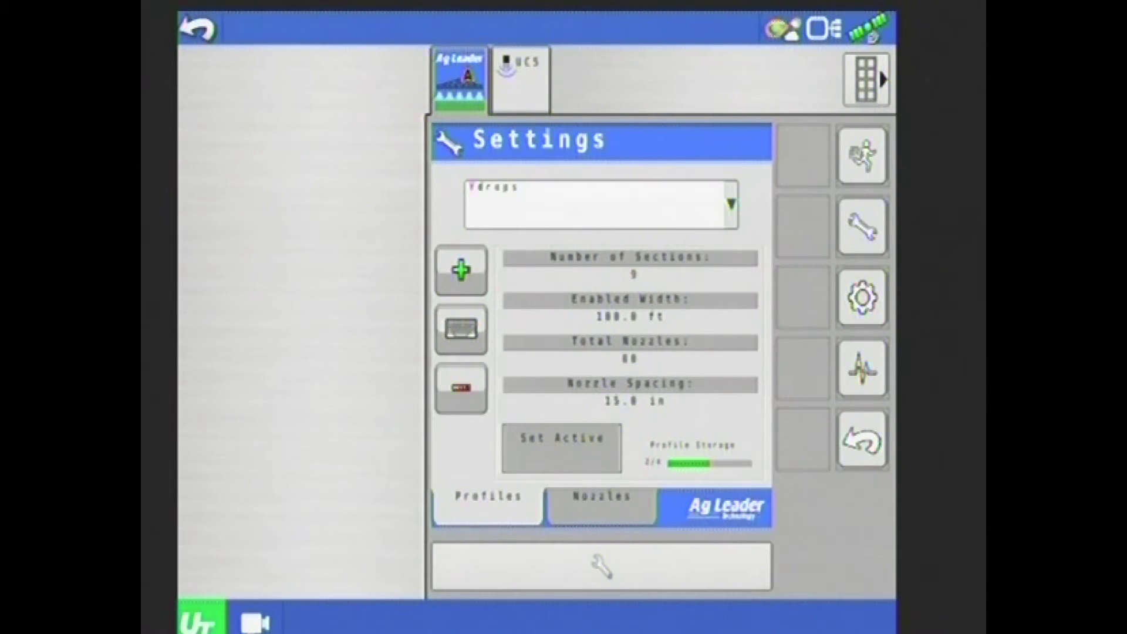
Step: Begin a new nozzle using the ISO nozzle creation method, based on ISO 05
click(602, 505)
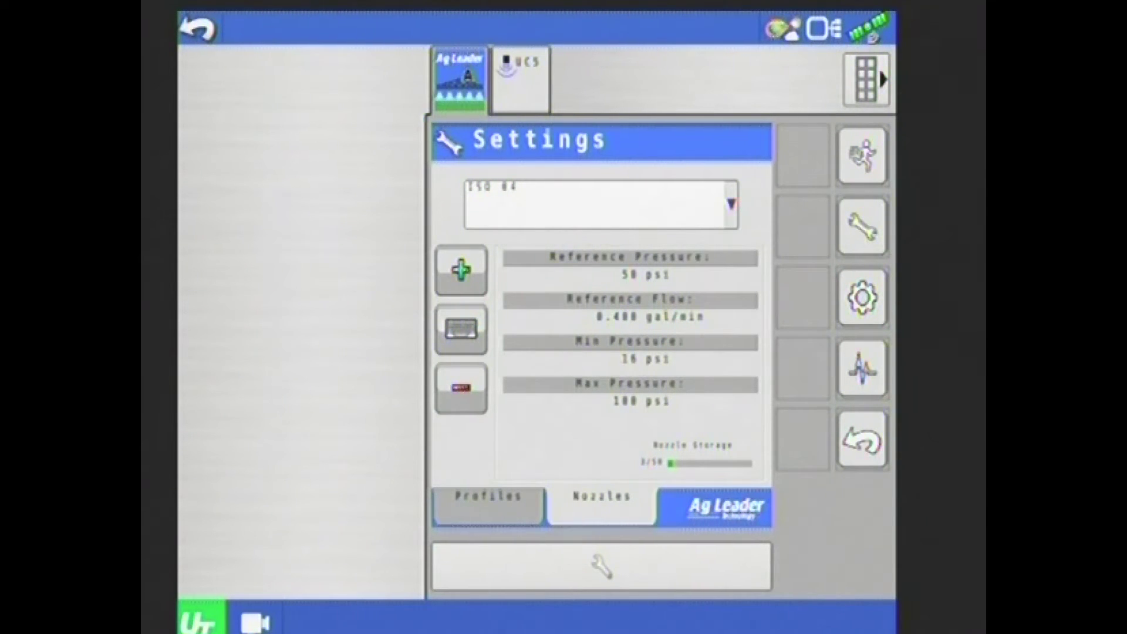
click(461, 270)
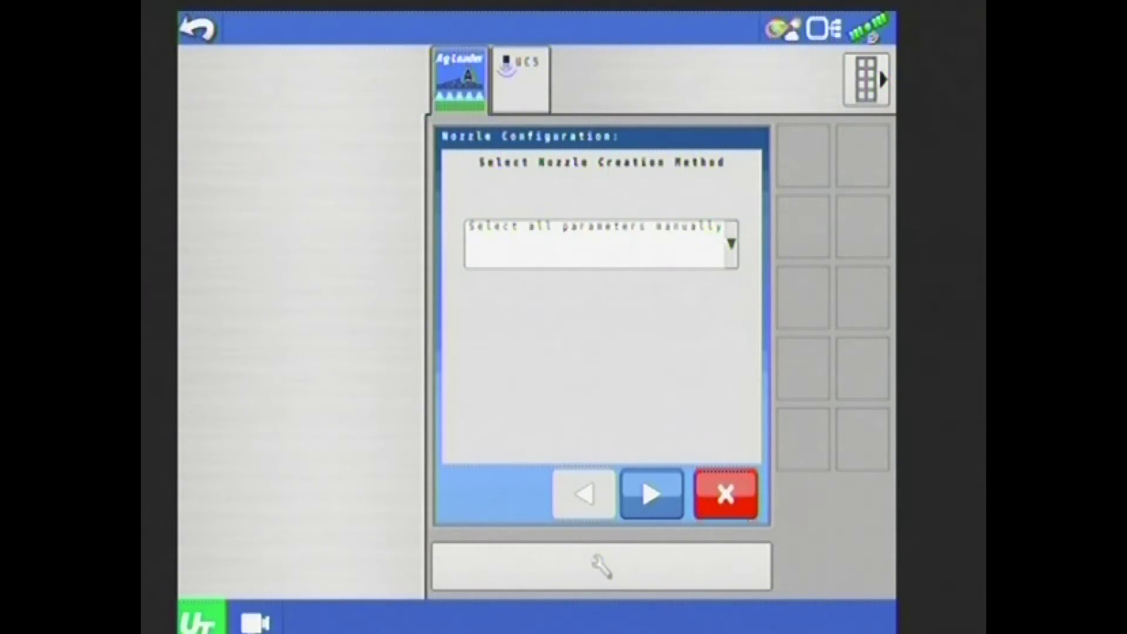
click(599, 243)
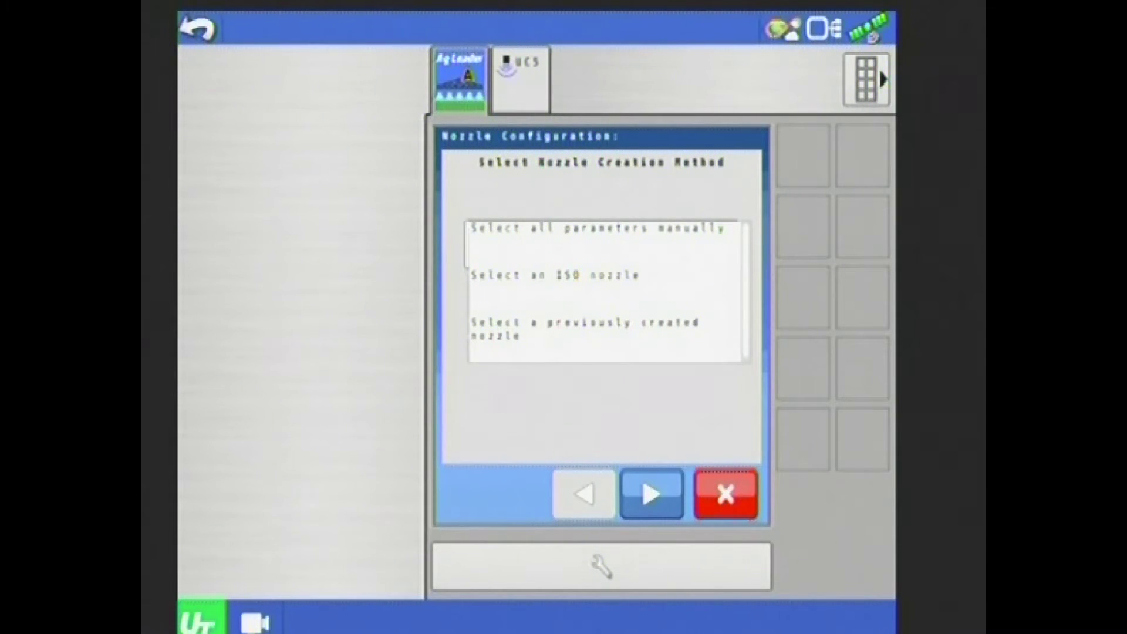
click(555, 275)
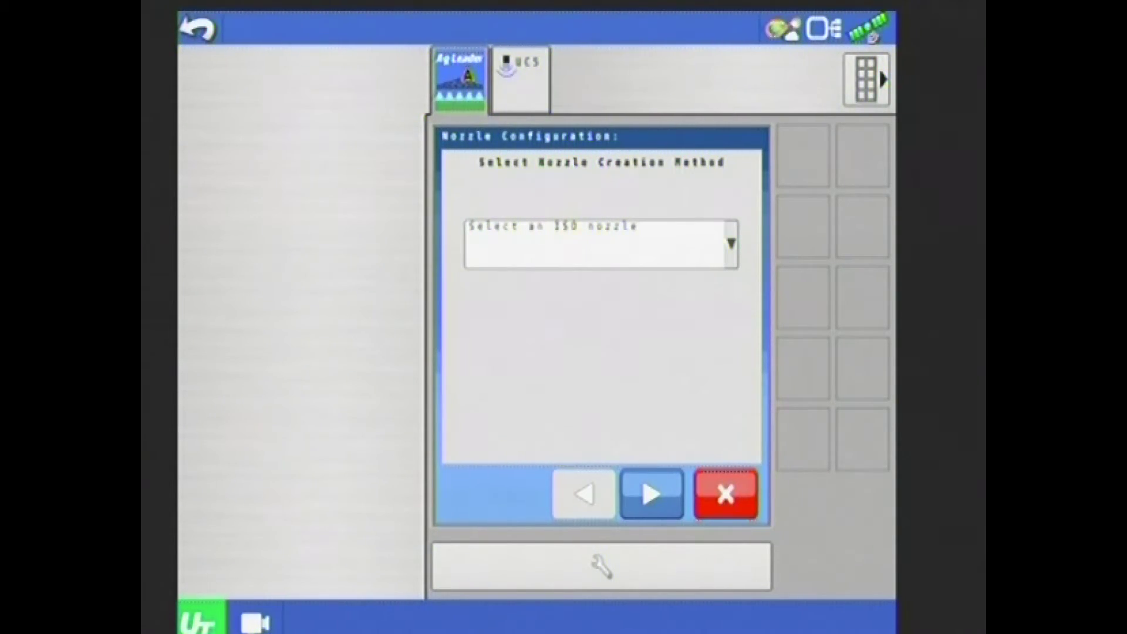
click(652, 494)
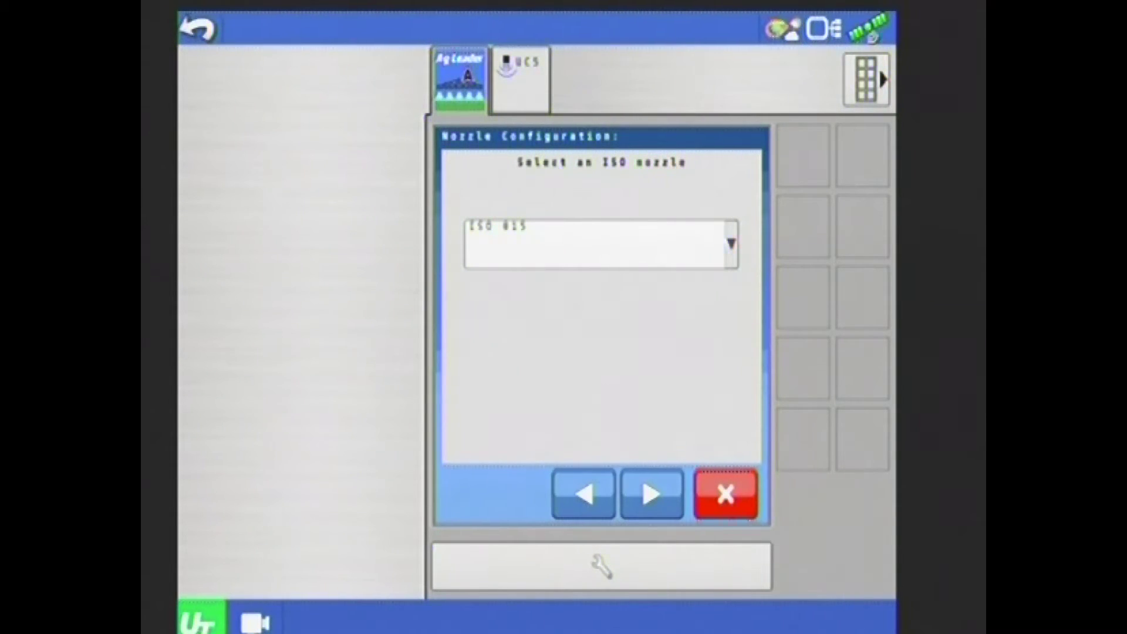
click(601, 243)
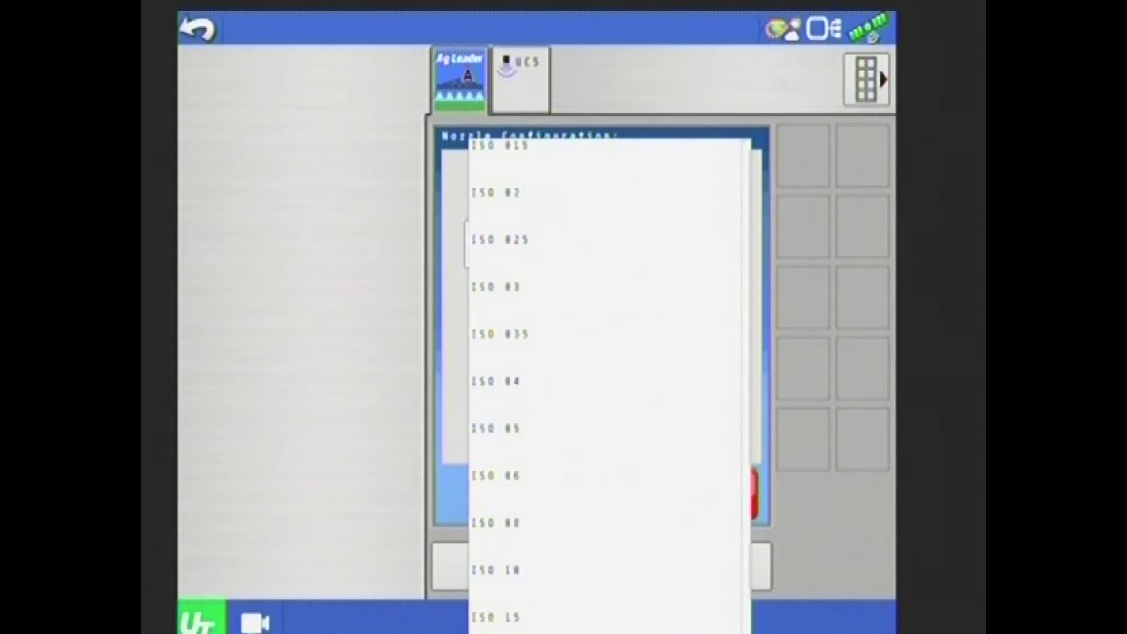
click(496, 428)
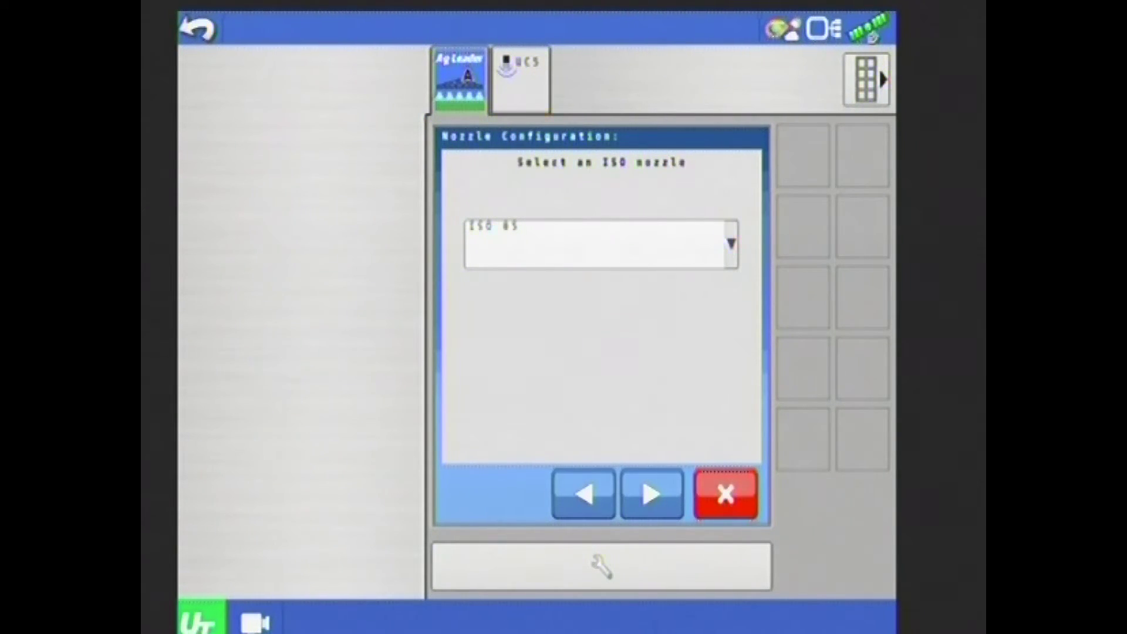
click(652, 493)
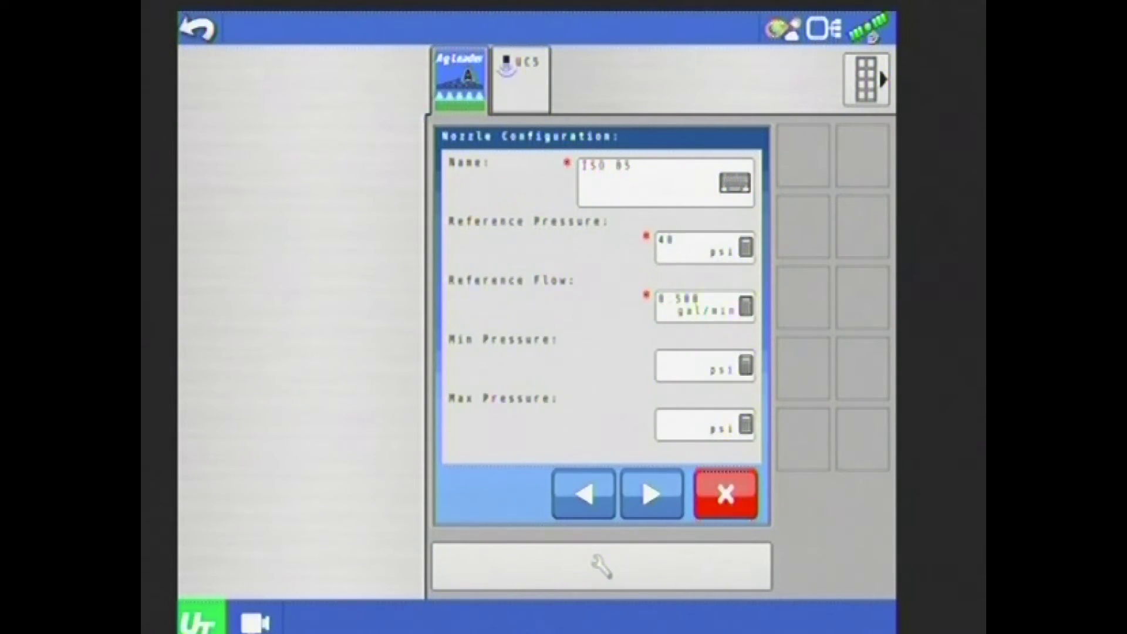
Step: Set the new nozzle's minimum pressure to 20 psi and its maximum pressure to 80 psi
click(704, 365)
click(532, 359)
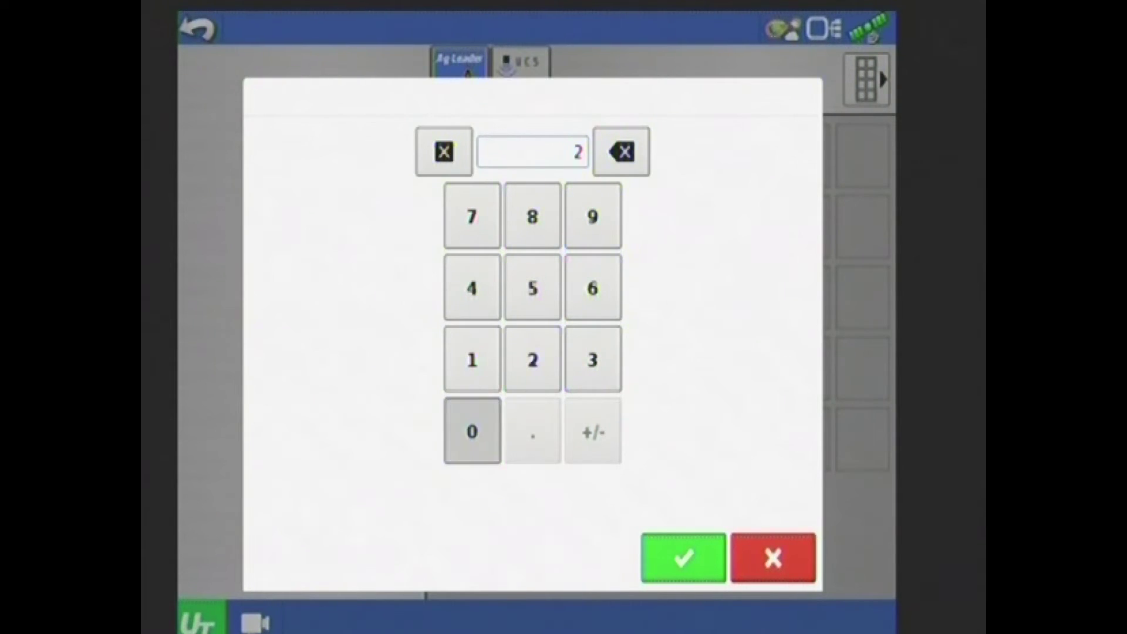
click(472, 432)
click(684, 558)
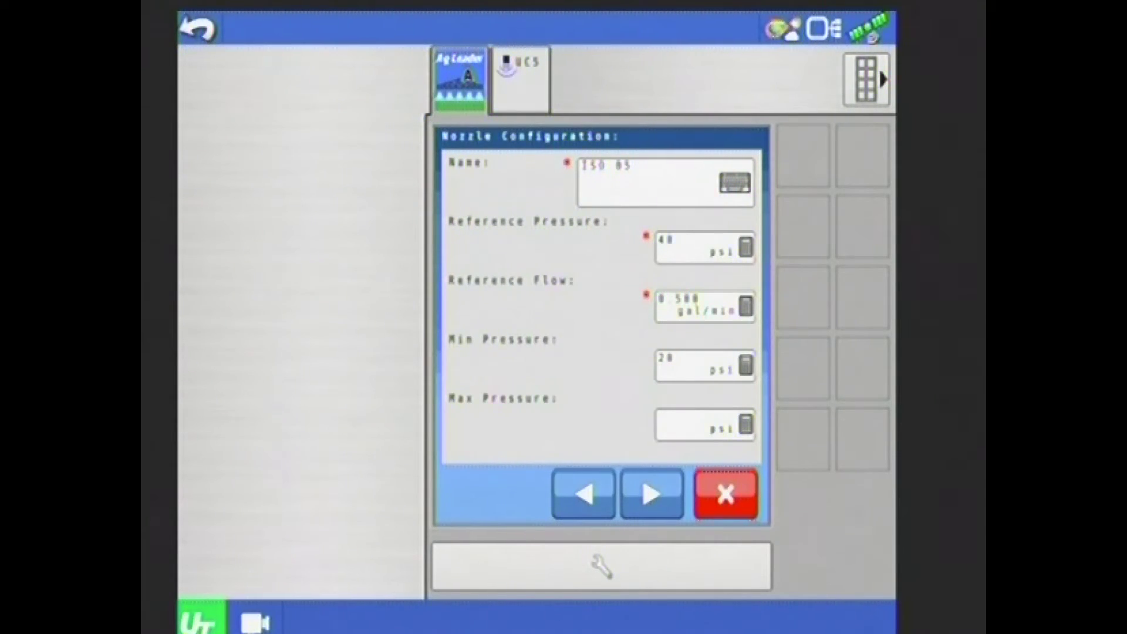
click(704, 424)
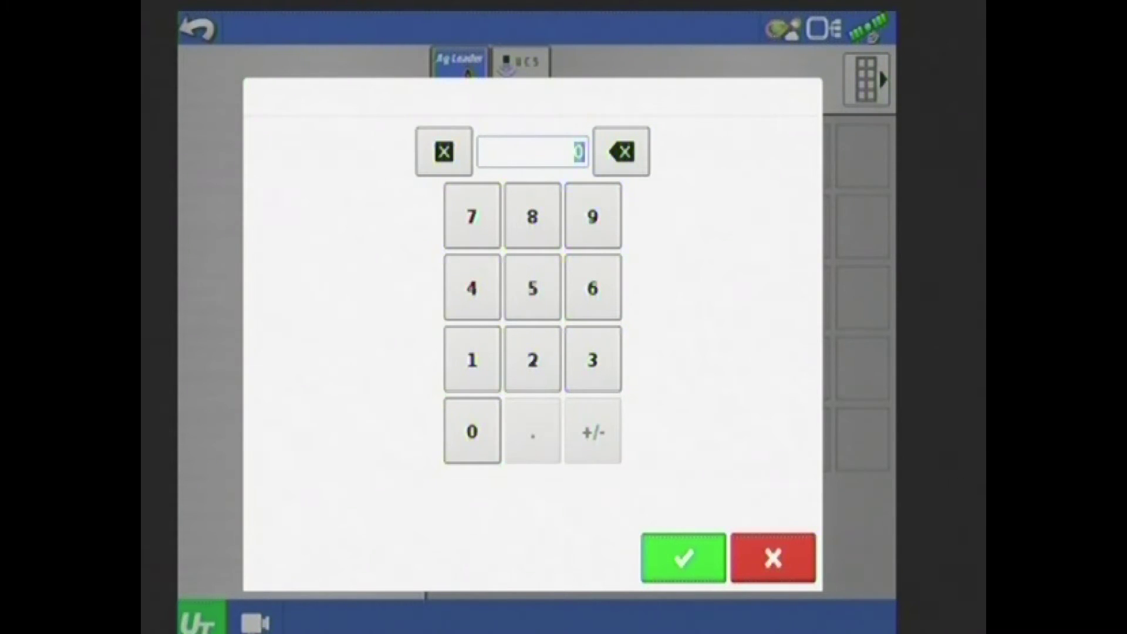
click(533, 216)
click(472, 432)
click(683, 558)
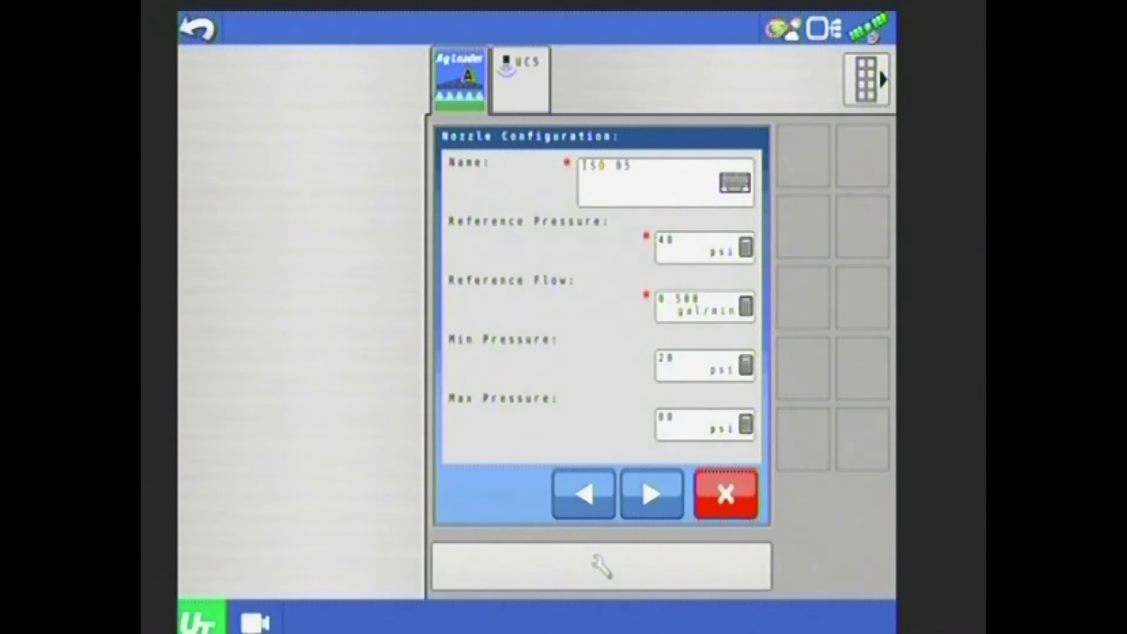
Step: Rename the new nozzle as 05 and save its configuration
click(652, 494)
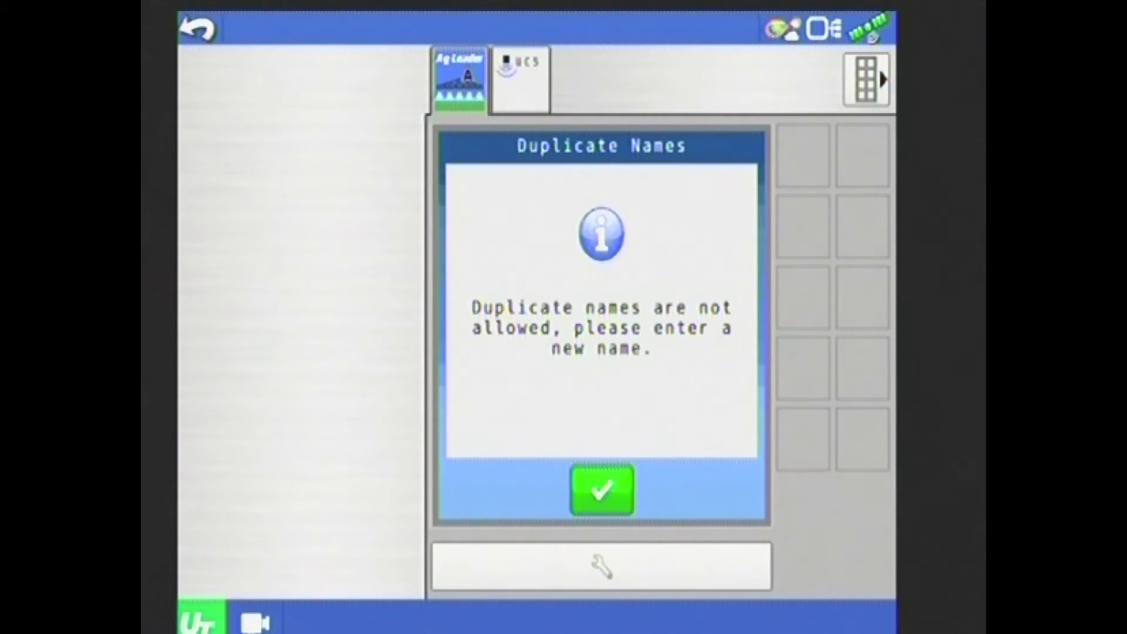
click(602, 490)
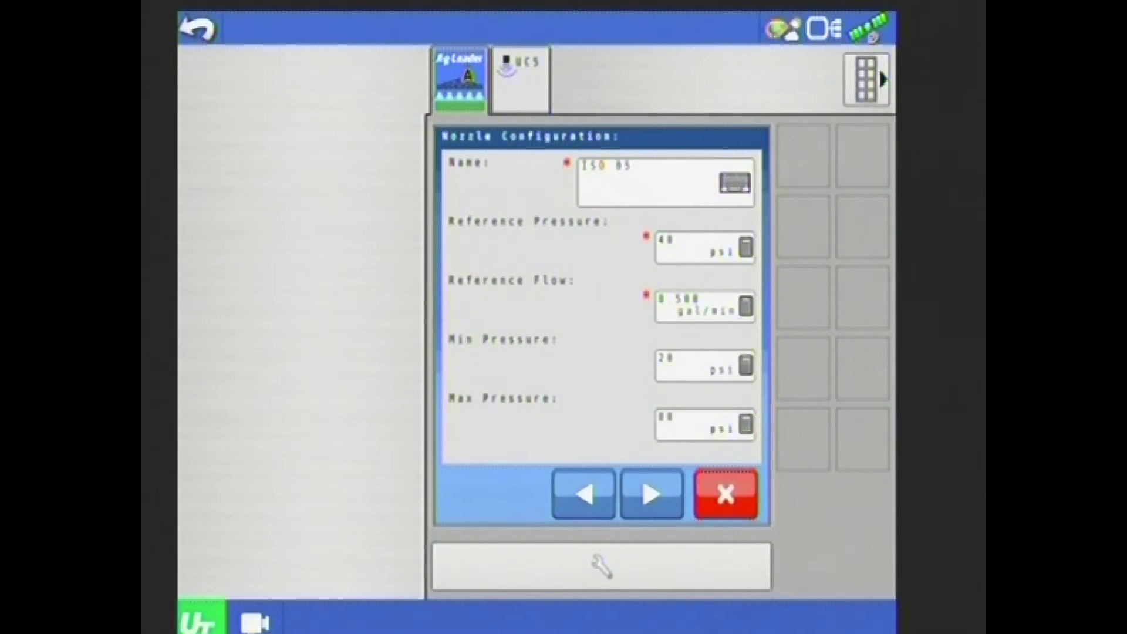
click(734, 183)
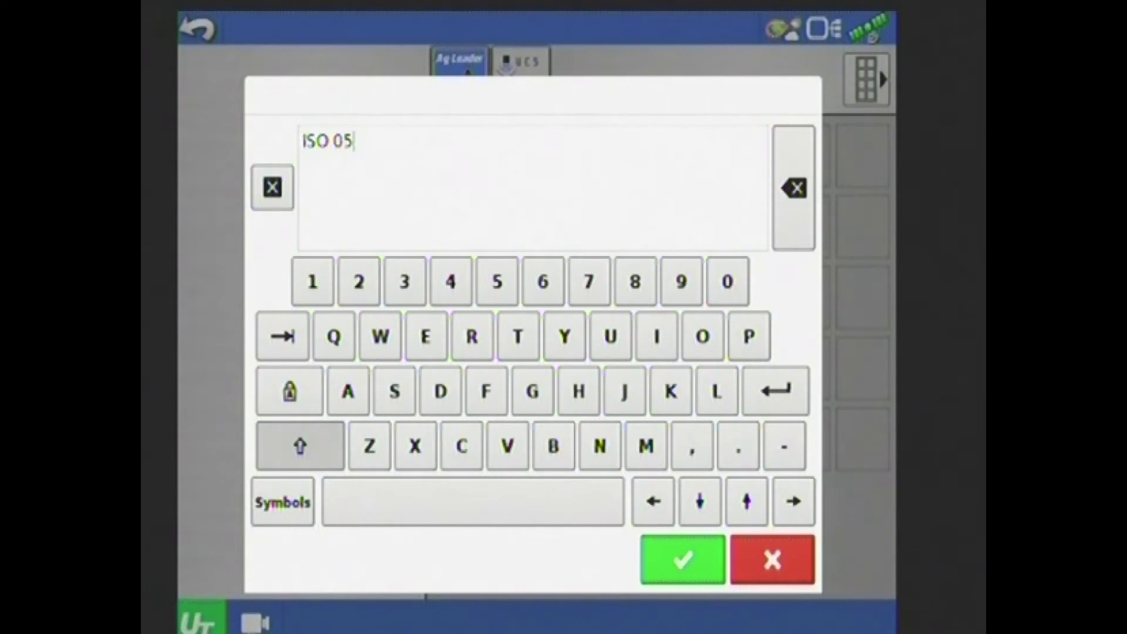
double_click(341, 141)
click(272, 187)
text(05)
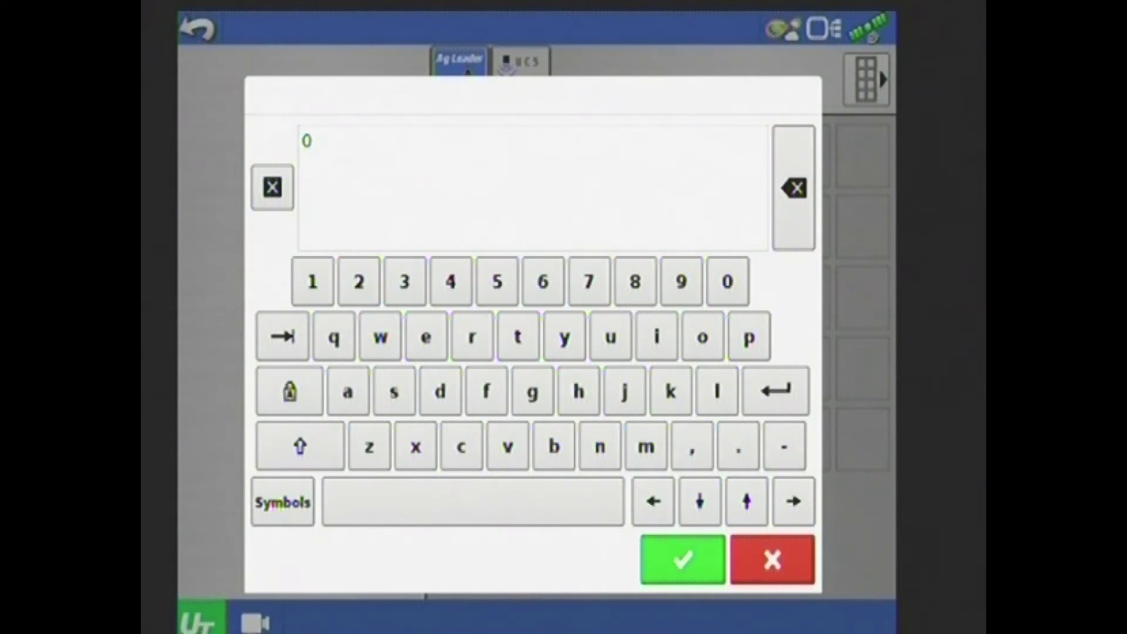
click(682, 559)
click(652, 493)
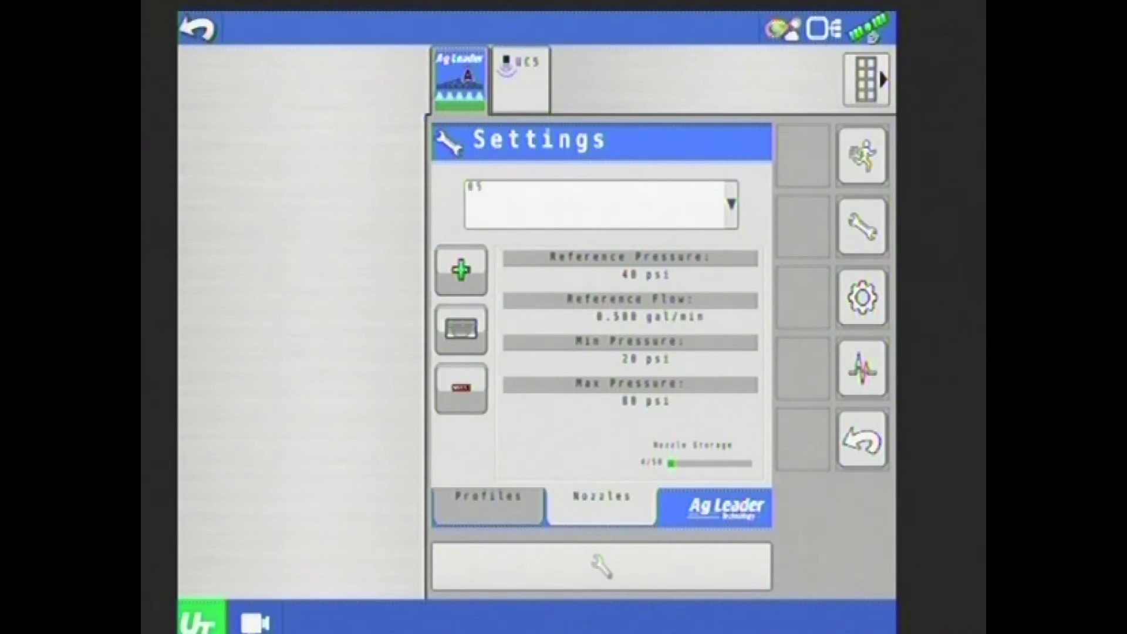
Step: Set the PWM Frequency to 122 in the control valve settings
click(862, 227)
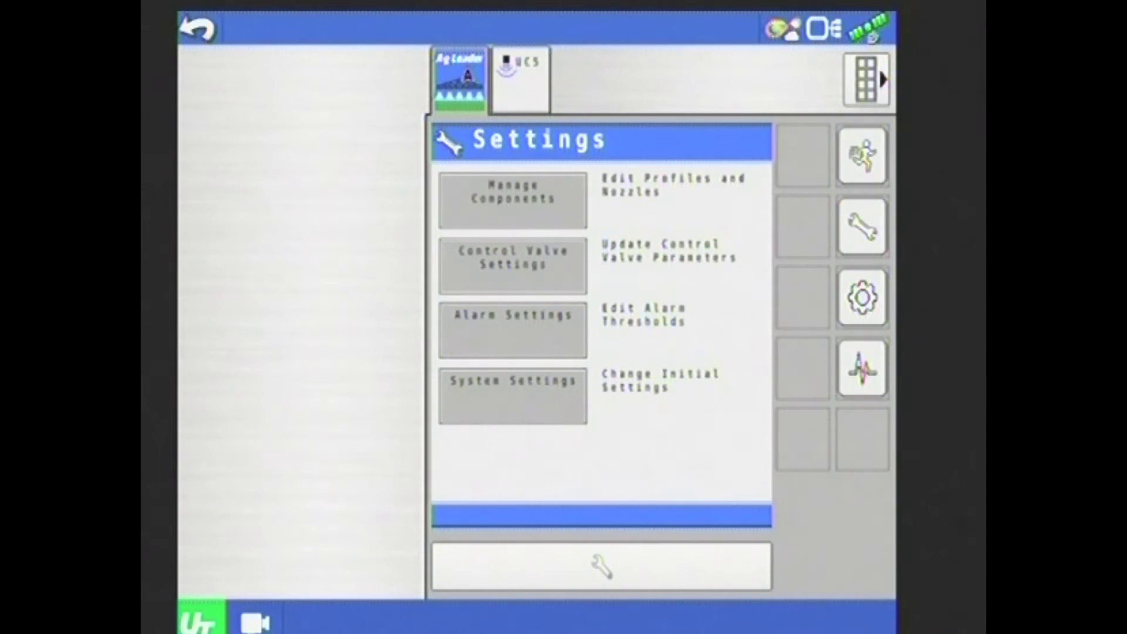
click(512, 265)
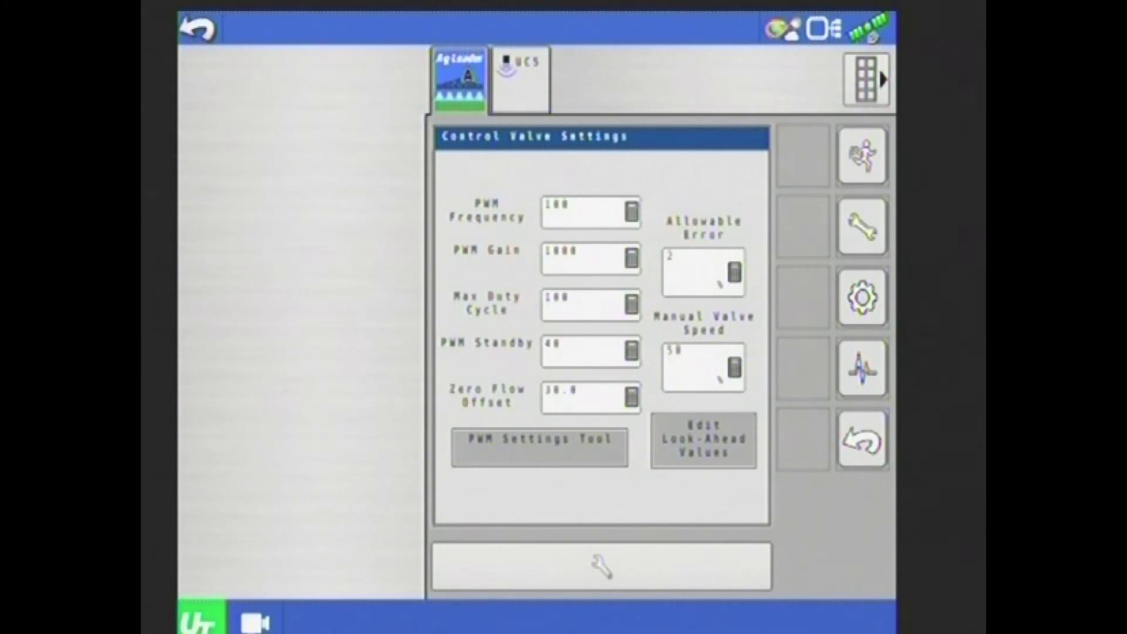
click(587, 212)
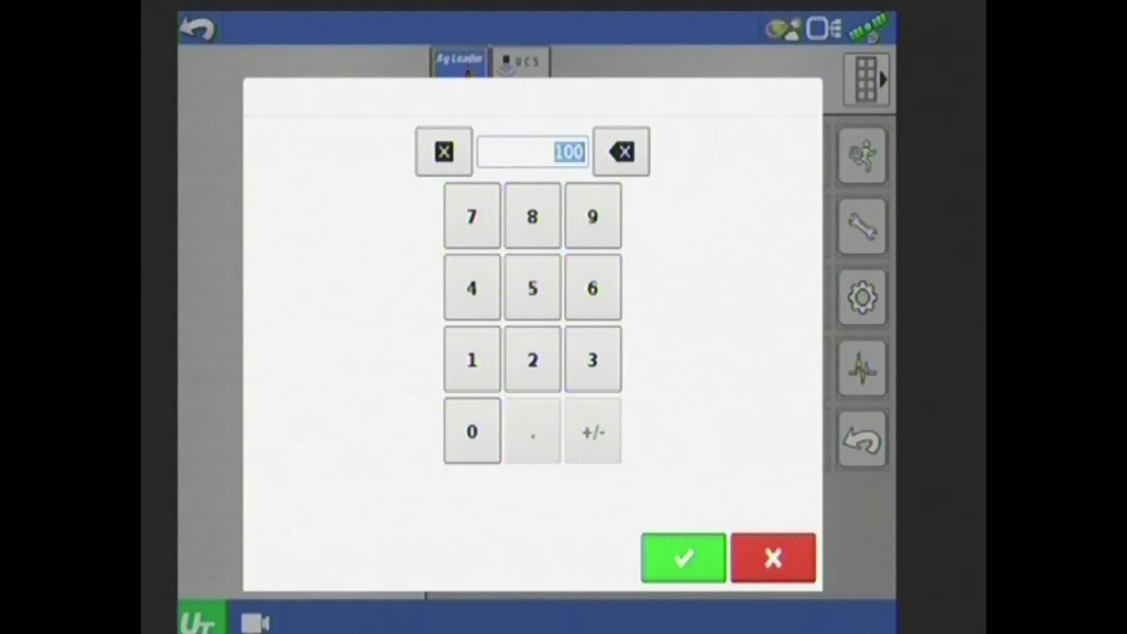
click(472, 360)
click(532, 360)
click(533, 359)
click(683, 558)
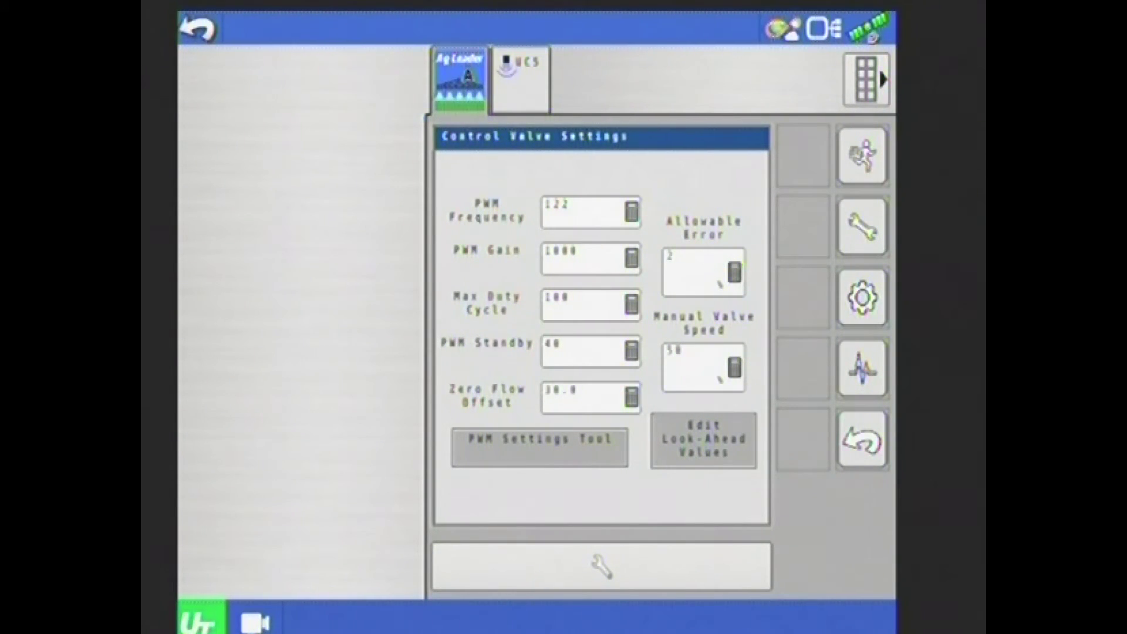
Step: Set the control valve's PWM Gain to 375
click(587, 258)
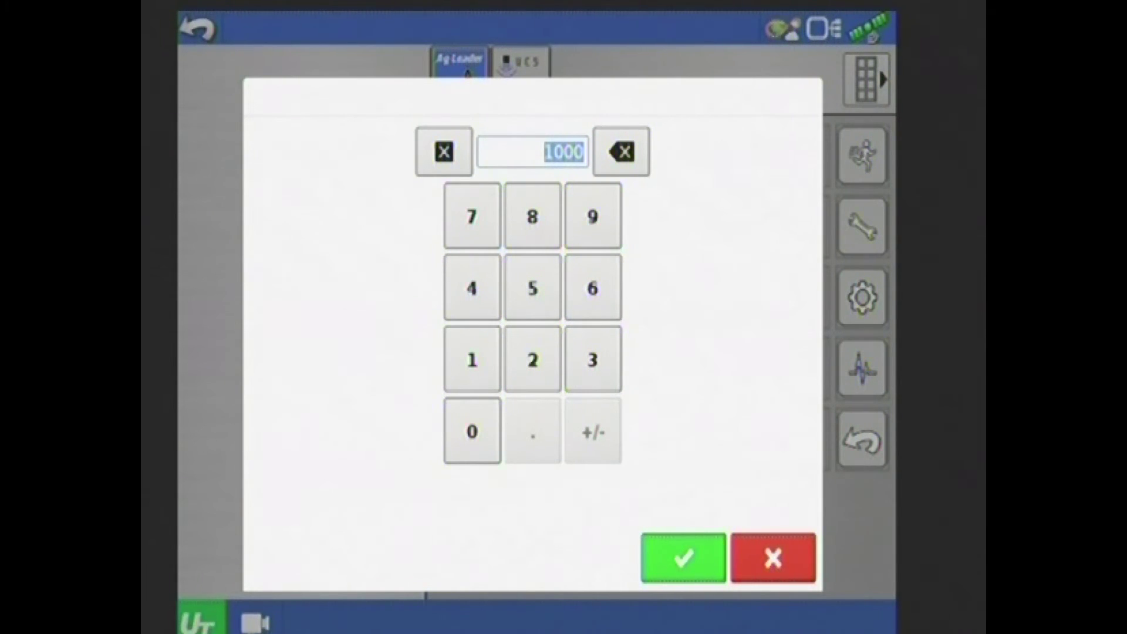
click(593, 359)
click(471, 216)
click(533, 288)
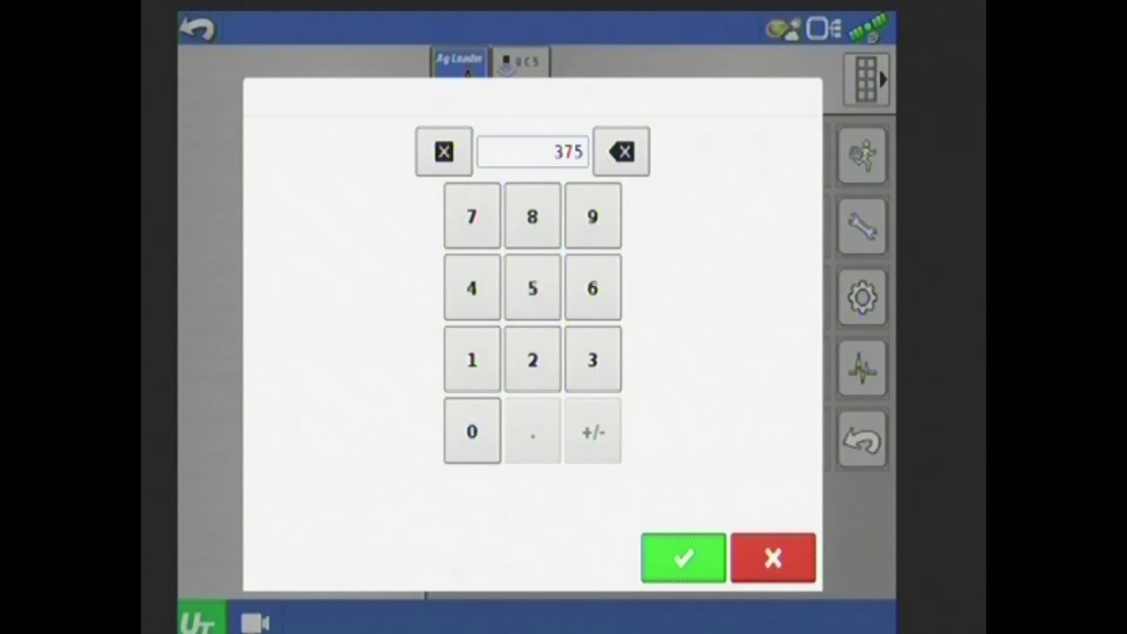
click(683, 558)
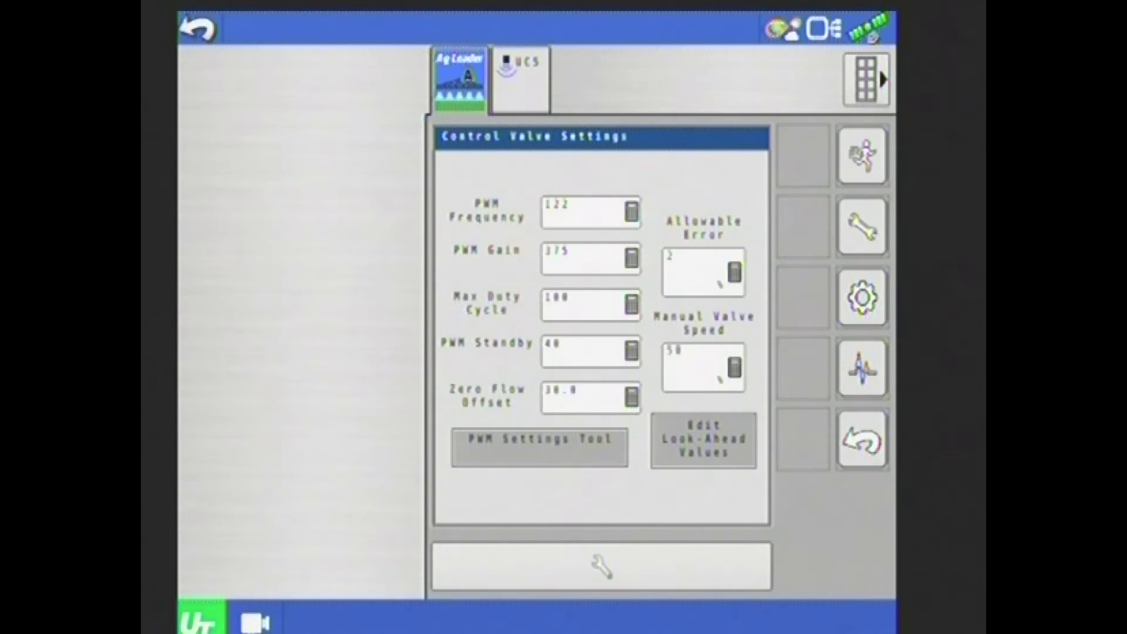
Step: Set the control valve's PWM Standby to 50 and return to the settings overview
click(590, 351)
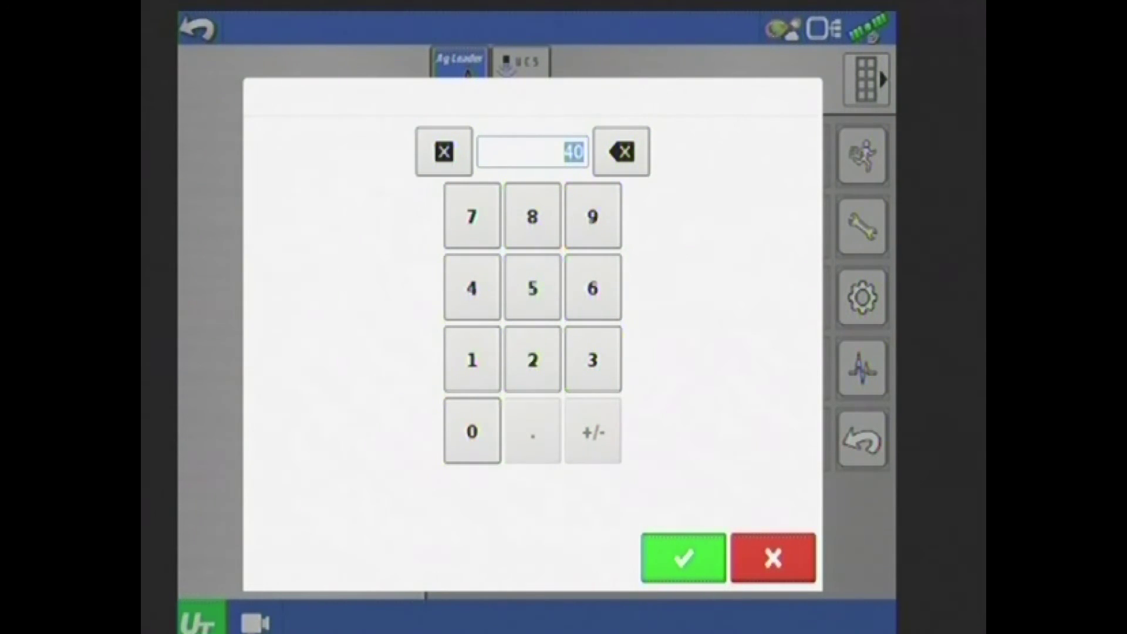
click(533, 287)
click(471, 432)
click(683, 557)
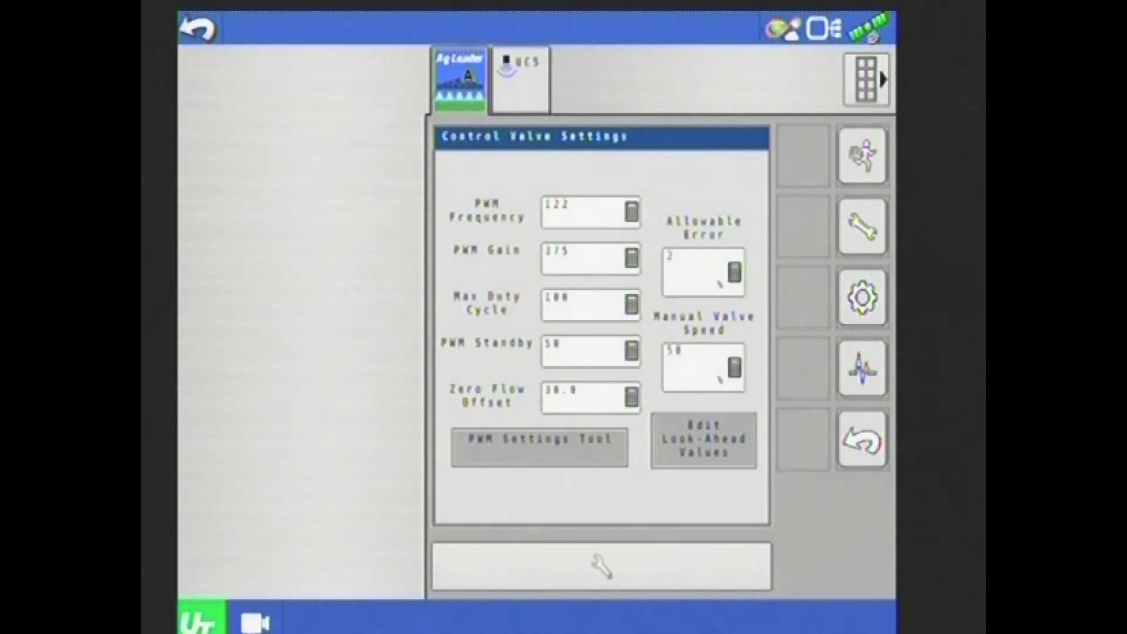
click(862, 439)
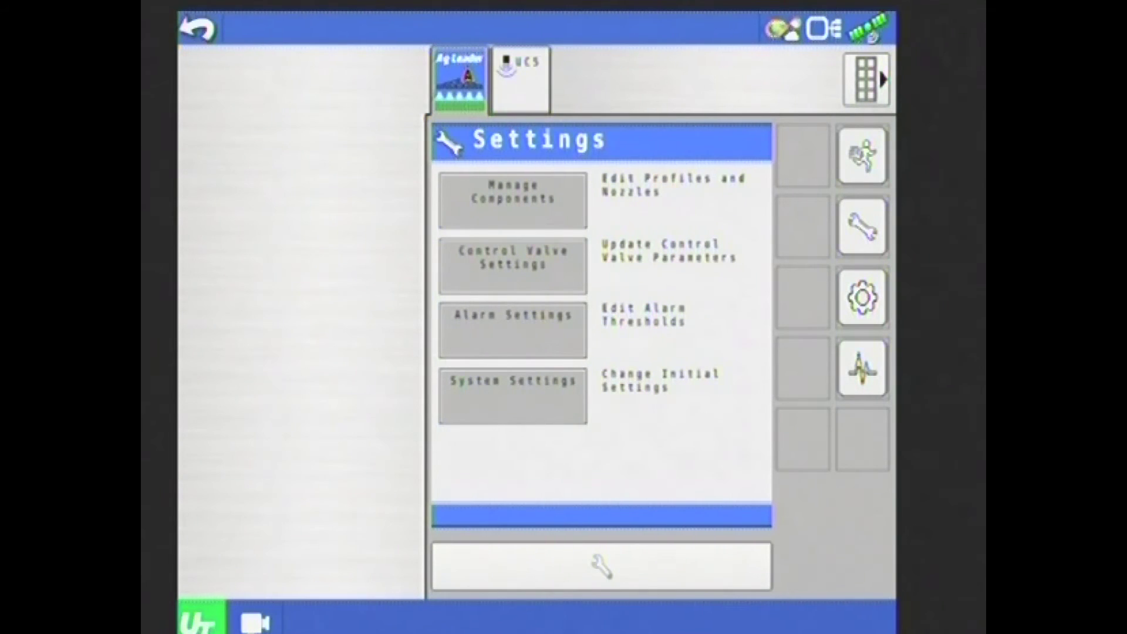
Step: Review the alarm settings for rate not responding, cancel out of them, and open the Calibration page
click(513, 330)
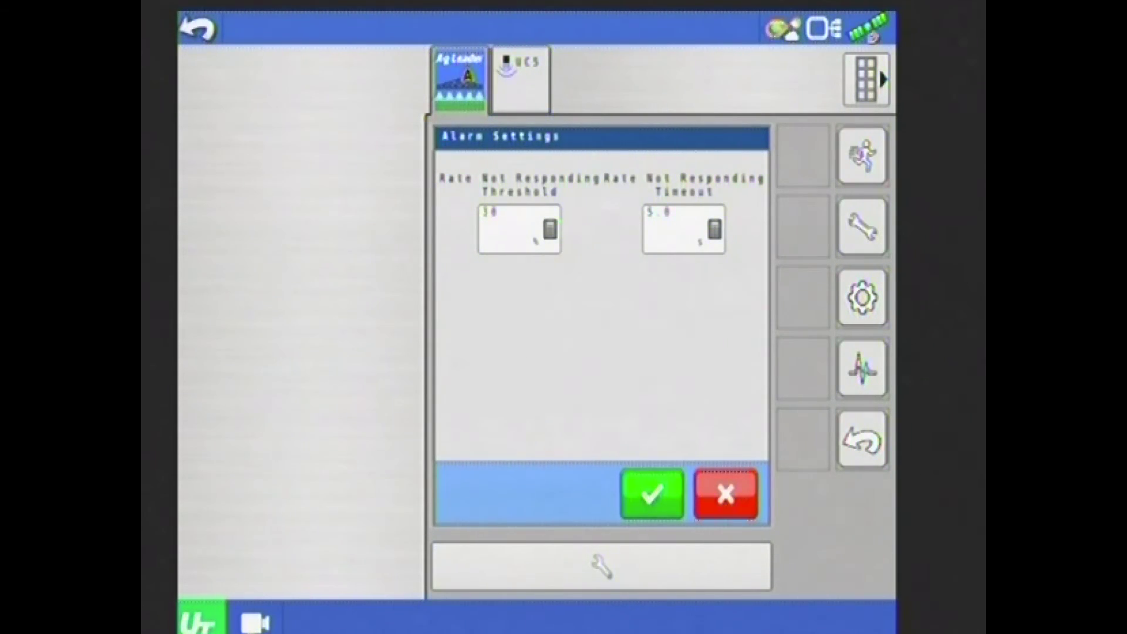
click(725, 494)
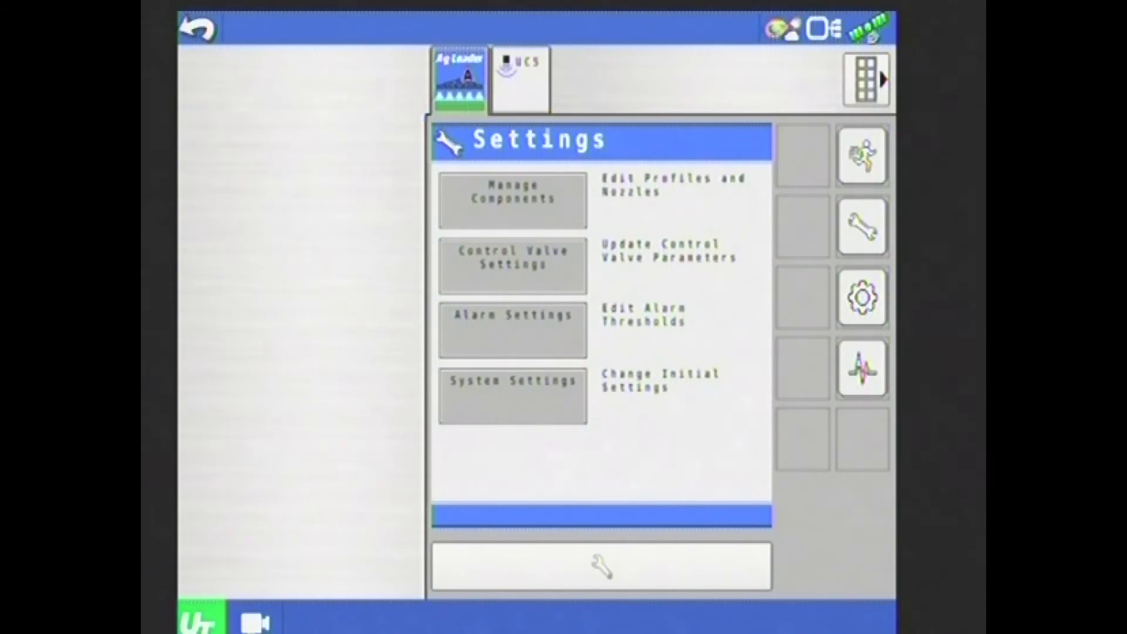
click(861, 297)
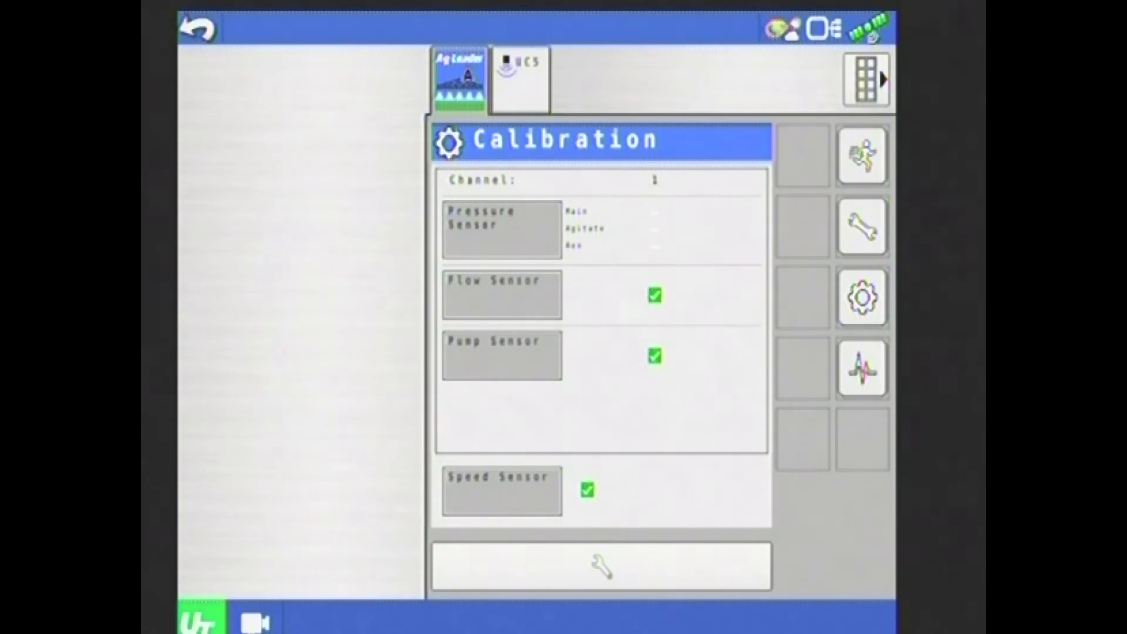
Step: Set the Main pressure sensor type to Voltage in the pressure sensor management settings
click(502, 229)
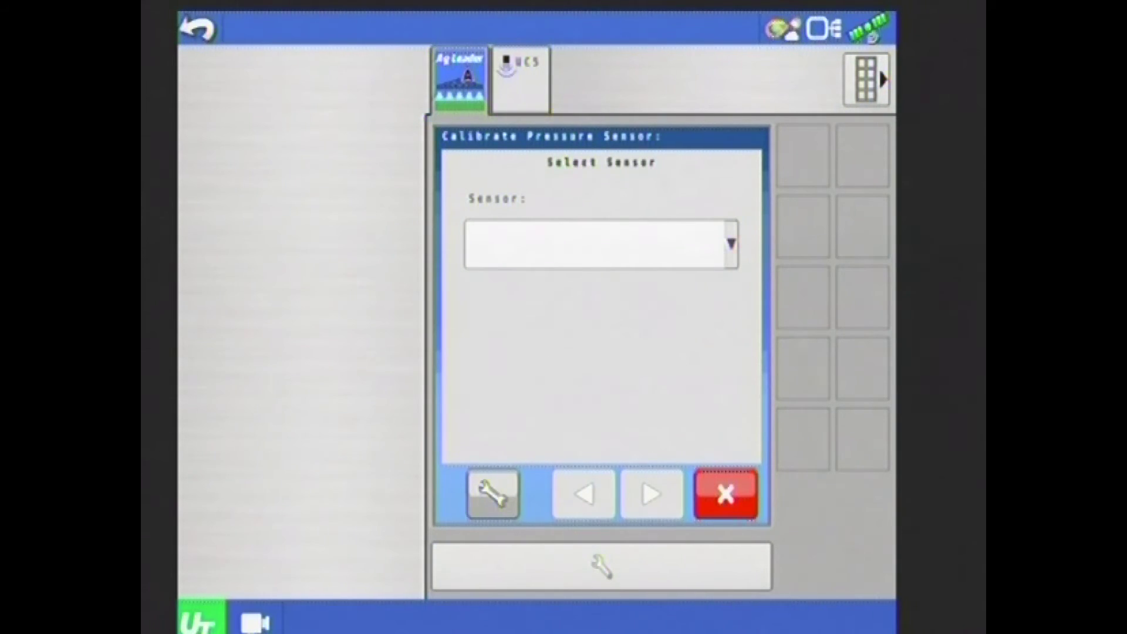
click(493, 493)
click(599, 222)
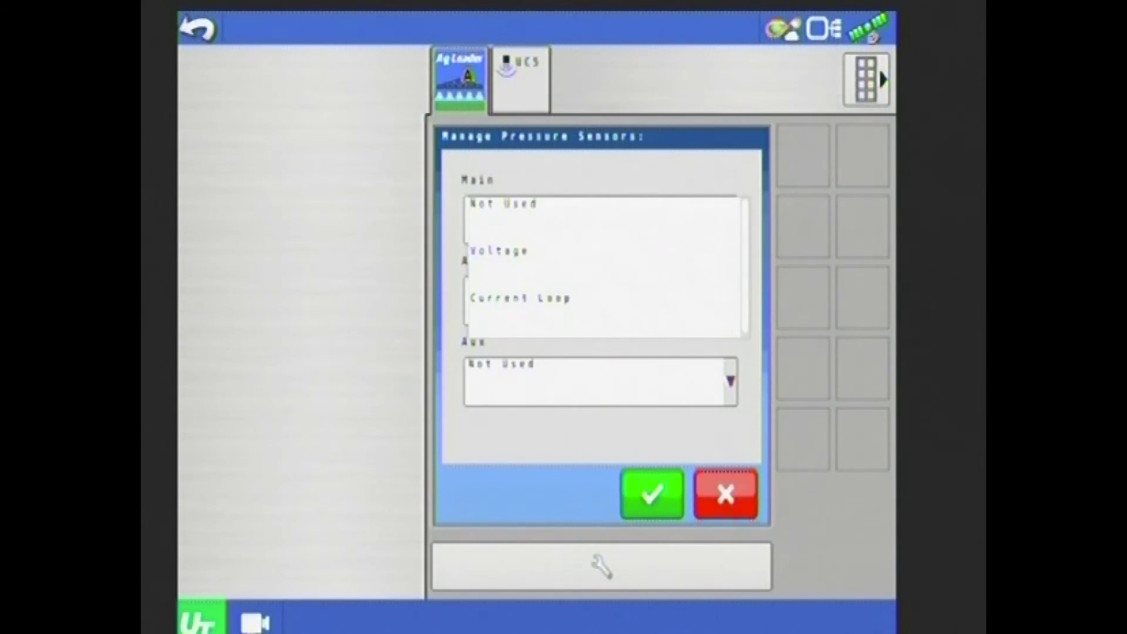
click(500, 251)
click(652, 493)
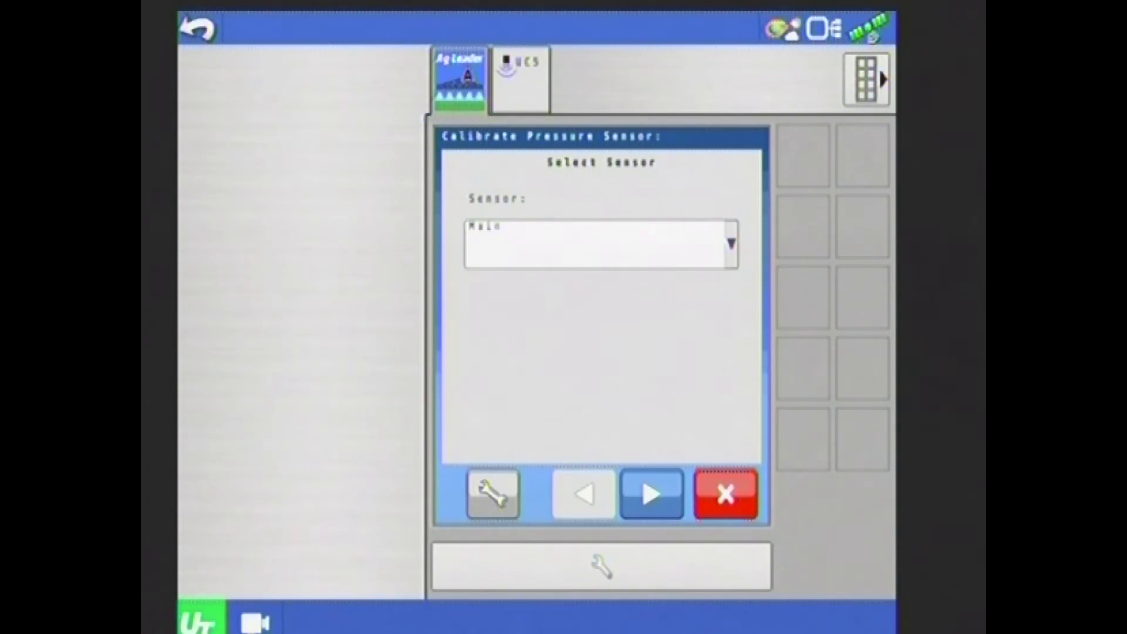
Step: Choose the Multiple Set Points calibration method for the Main pressure sensor and record its zero-pressure setpoint
click(651, 493)
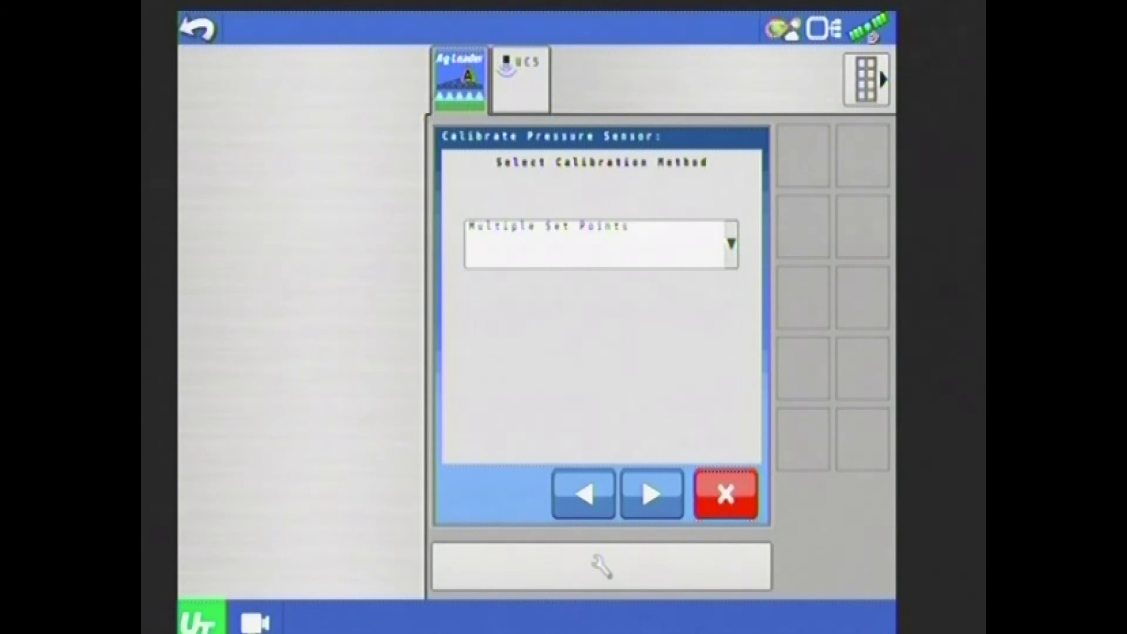
click(599, 244)
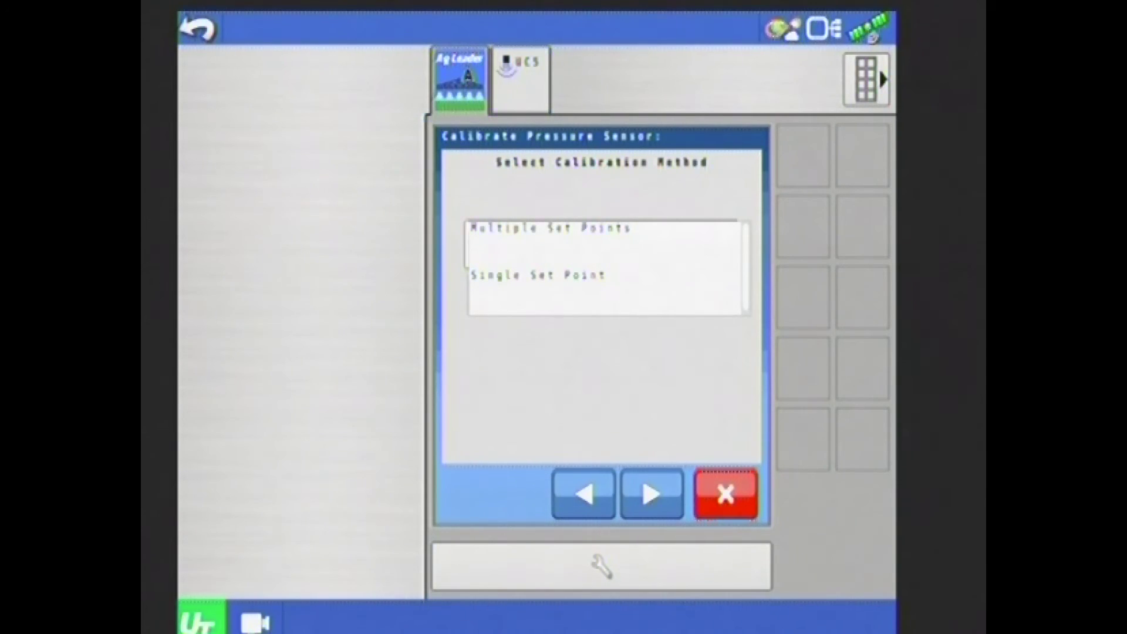
click(549, 238)
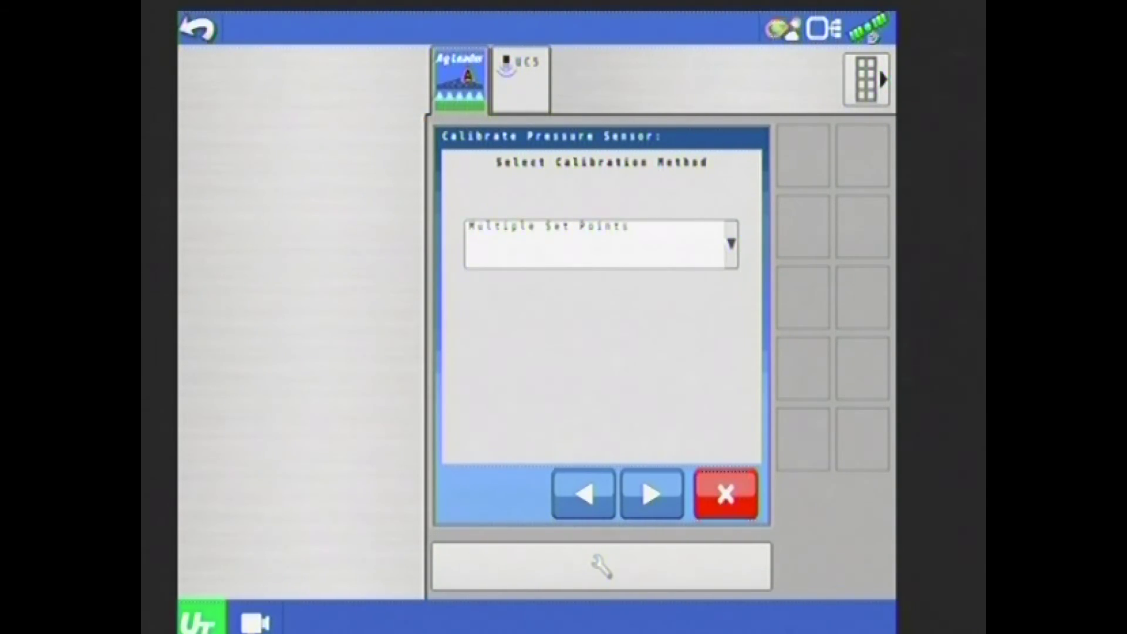
click(651, 494)
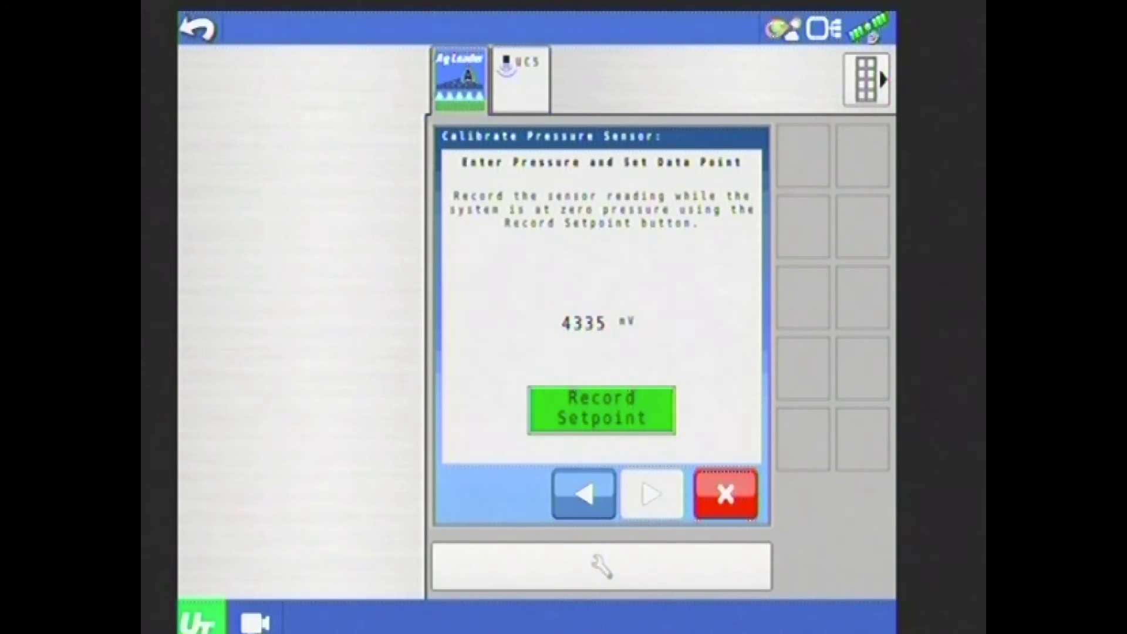
click(601, 410)
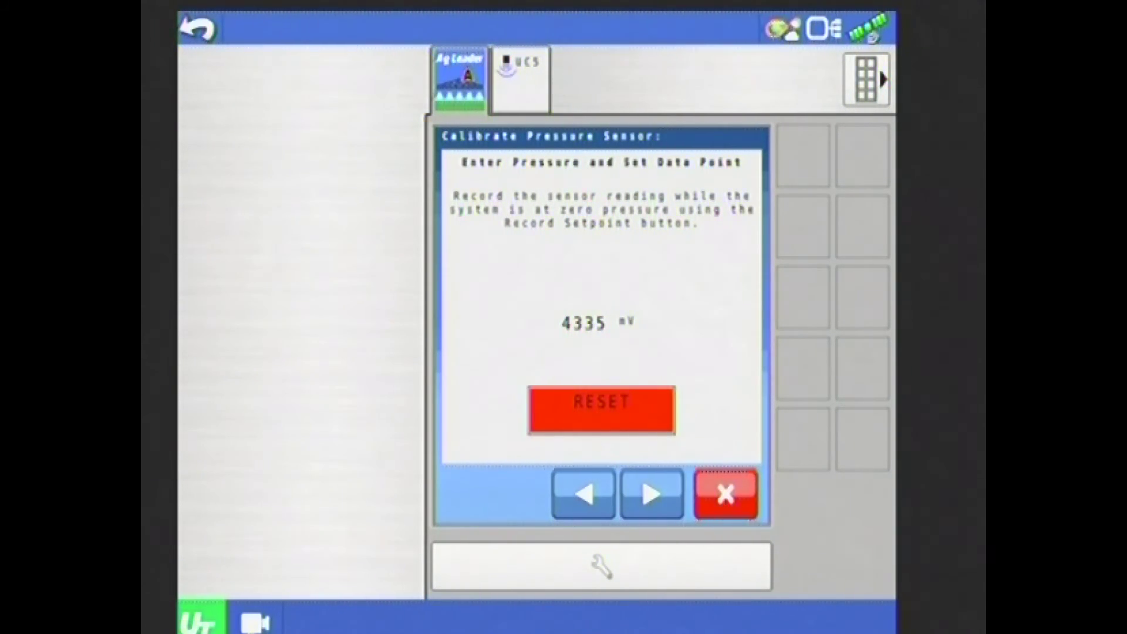
click(652, 494)
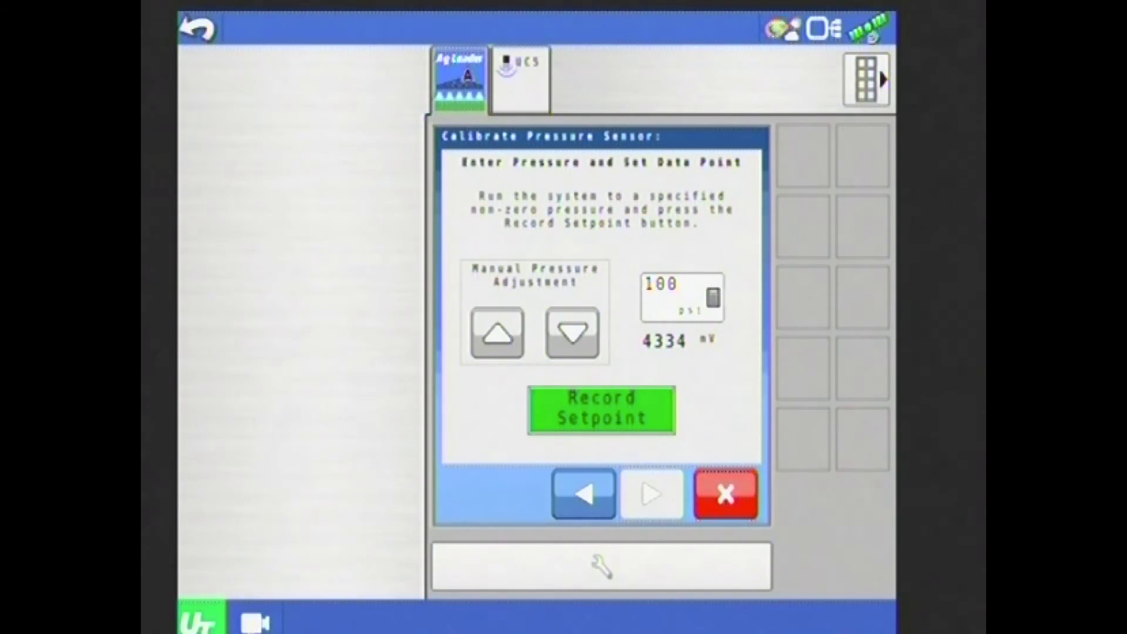
Step: Set the non-zero calibration pressure to 80 psi and record that setpoint for the Main pressure sensor
click(681, 296)
click(532, 216)
click(472, 432)
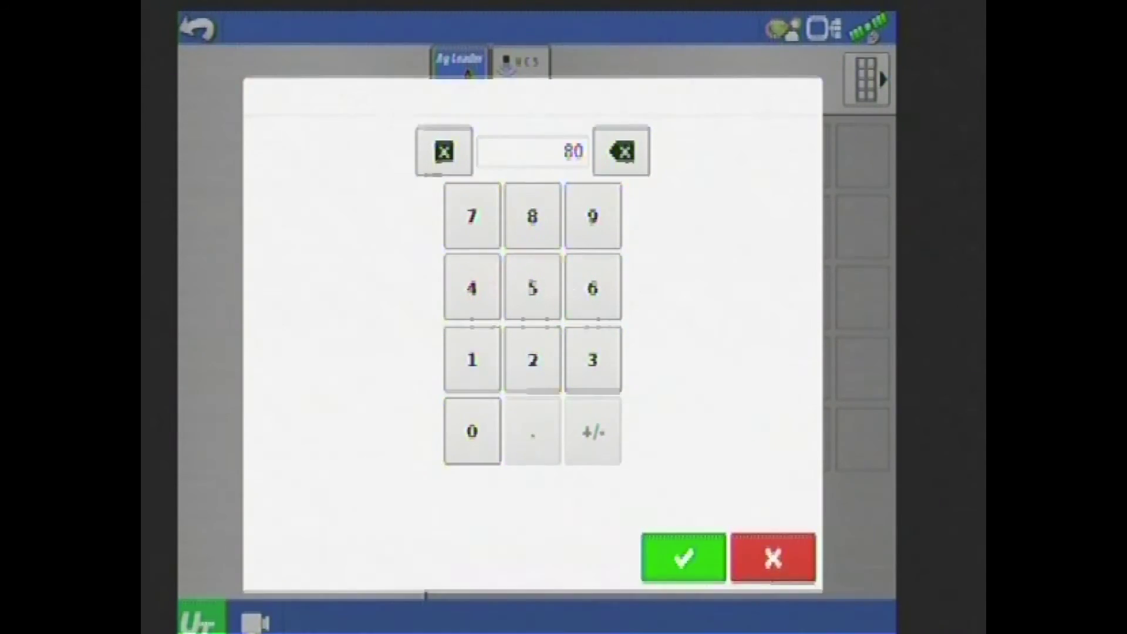
click(683, 557)
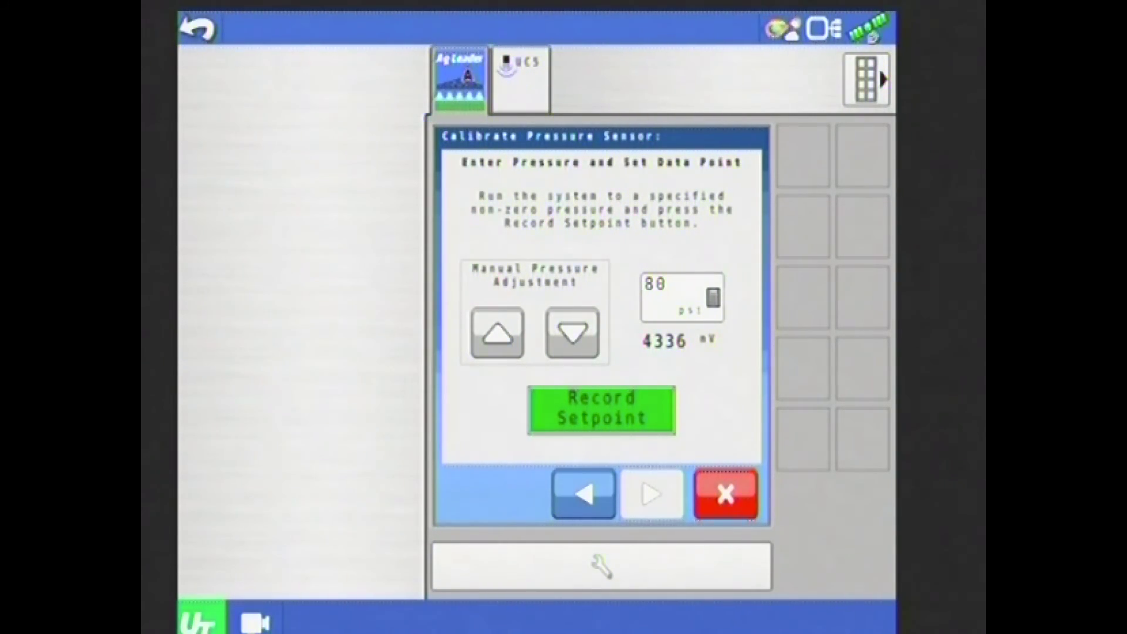
click(602, 409)
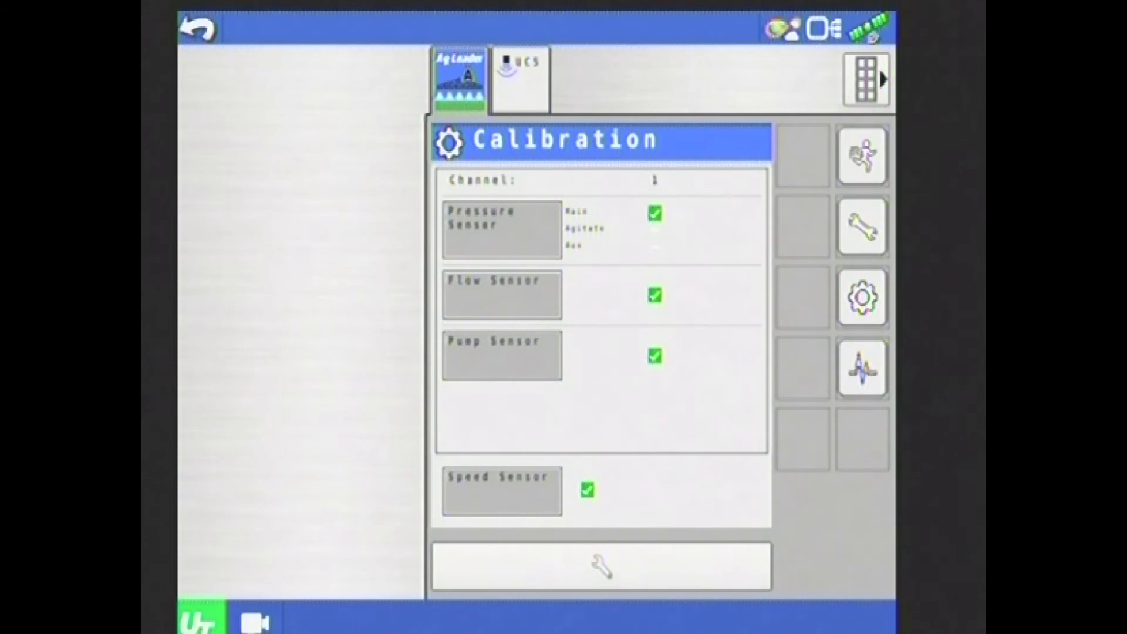
Step: Calibrate the flow sensor with Manual Calibration, accepting the calibration number of 378.00 pulses/gal
click(502, 295)
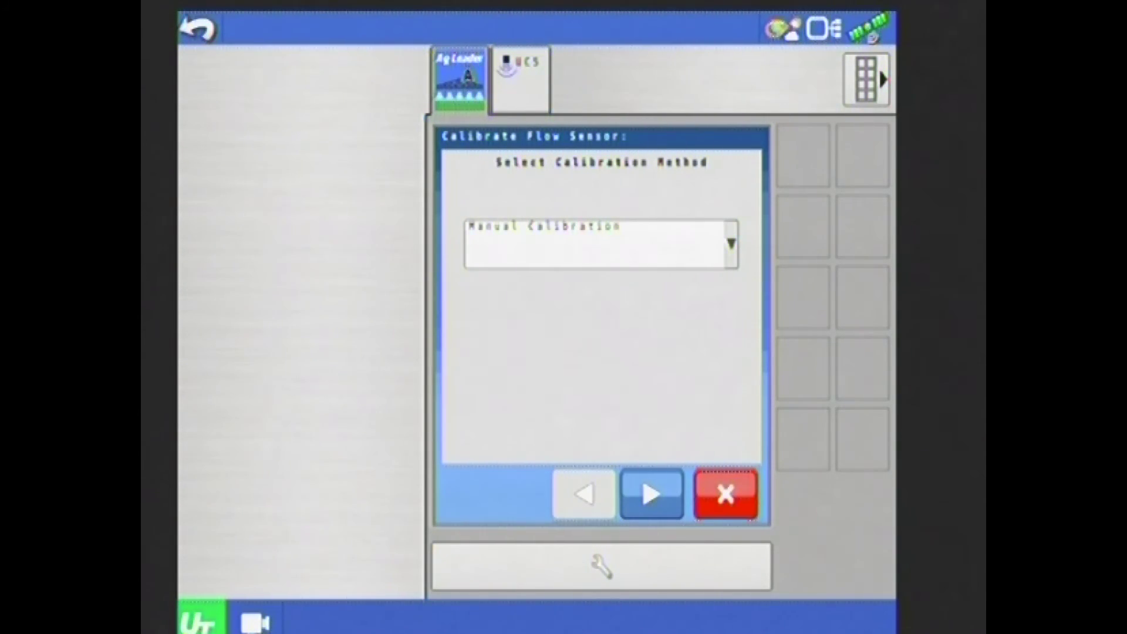
click(601, 244)
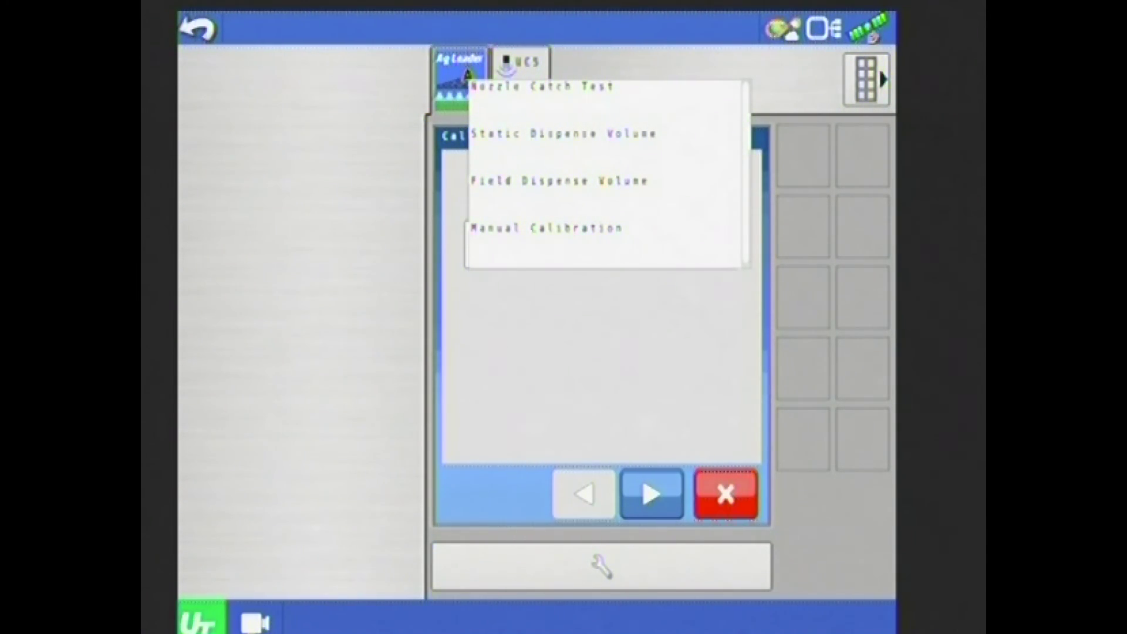
click(546, 227)
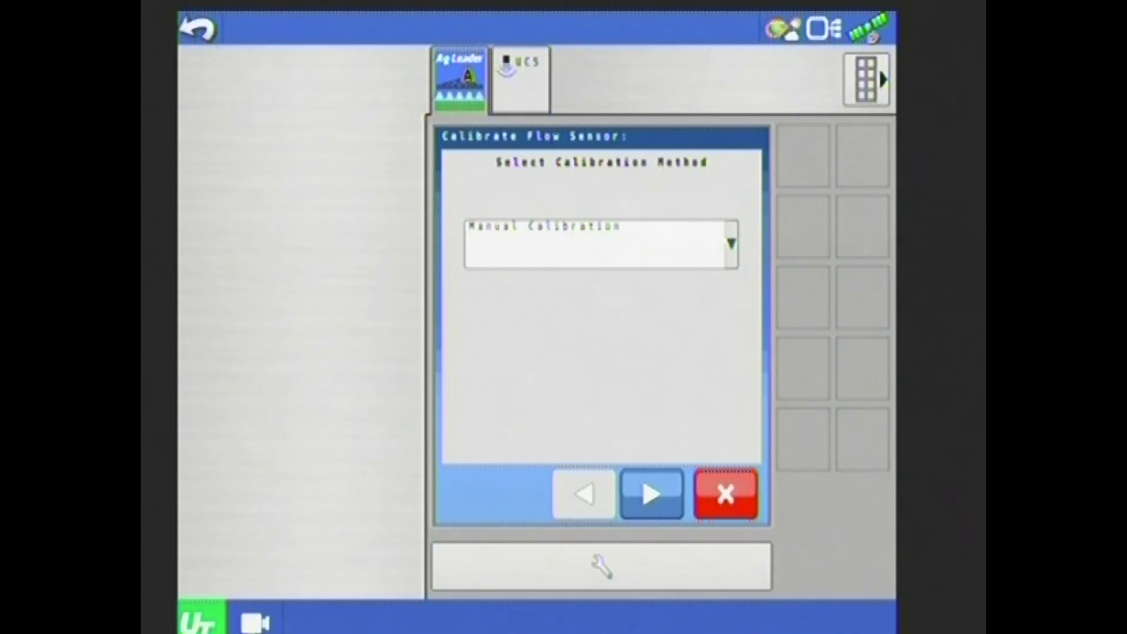
click(652, 494)
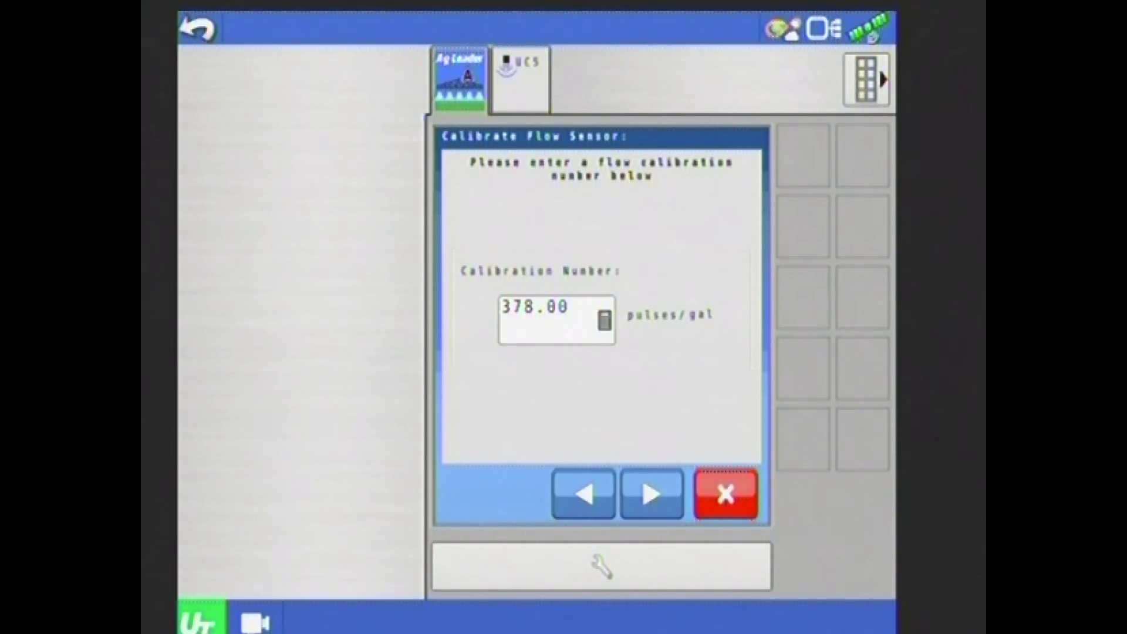
click(652, 494)
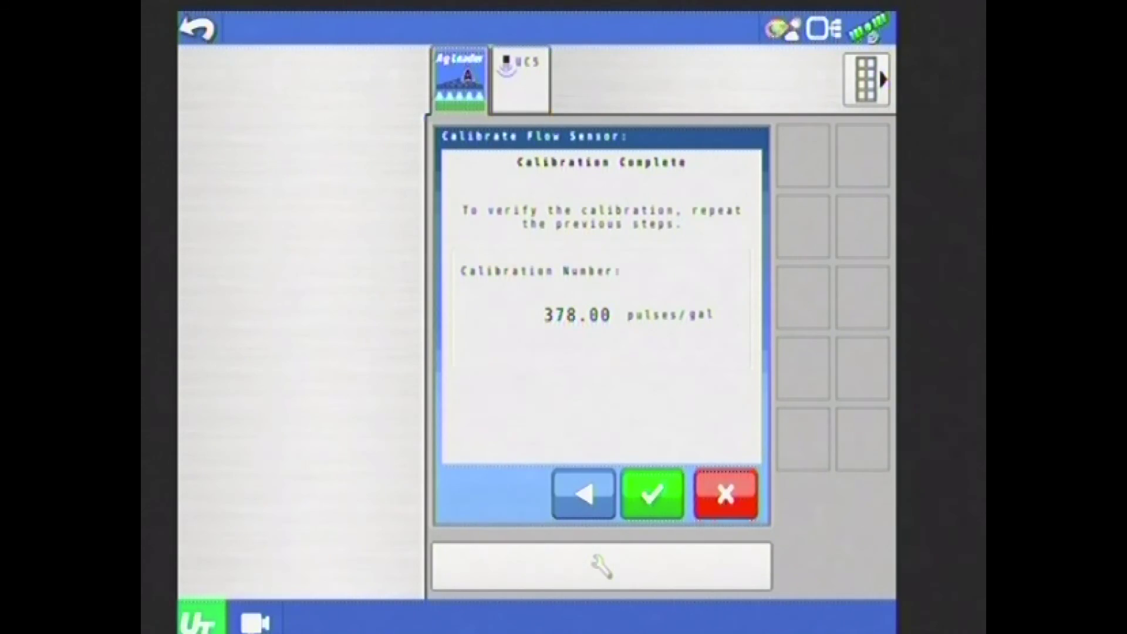
click(652, 494)
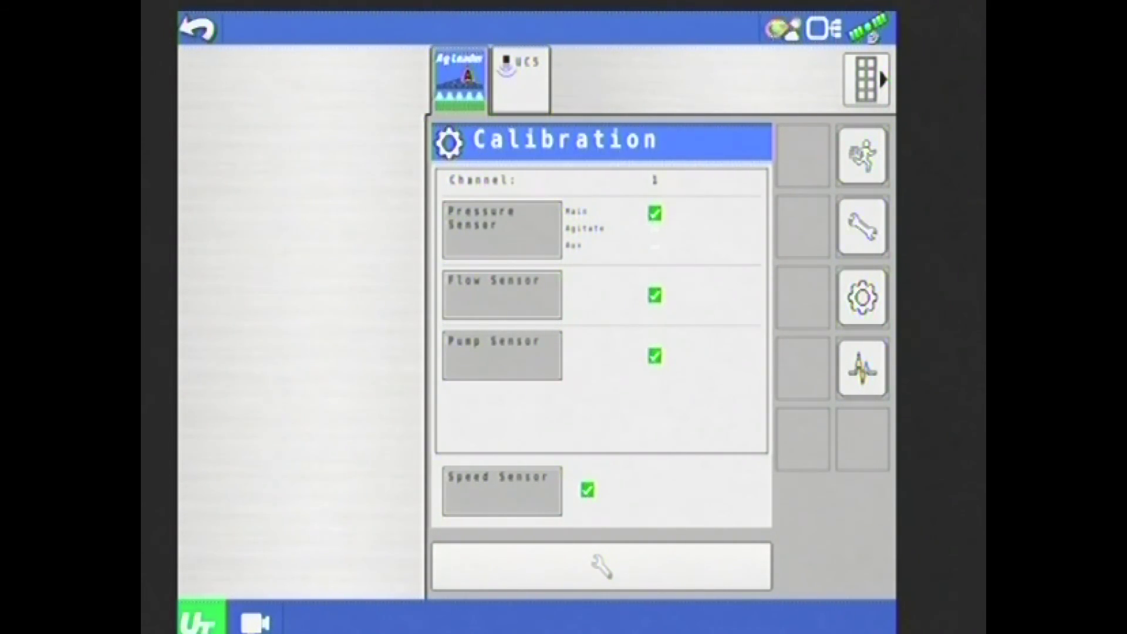
Step: View the Diagnostics page options and return to the sprayer's main run screen
click(862, 368)
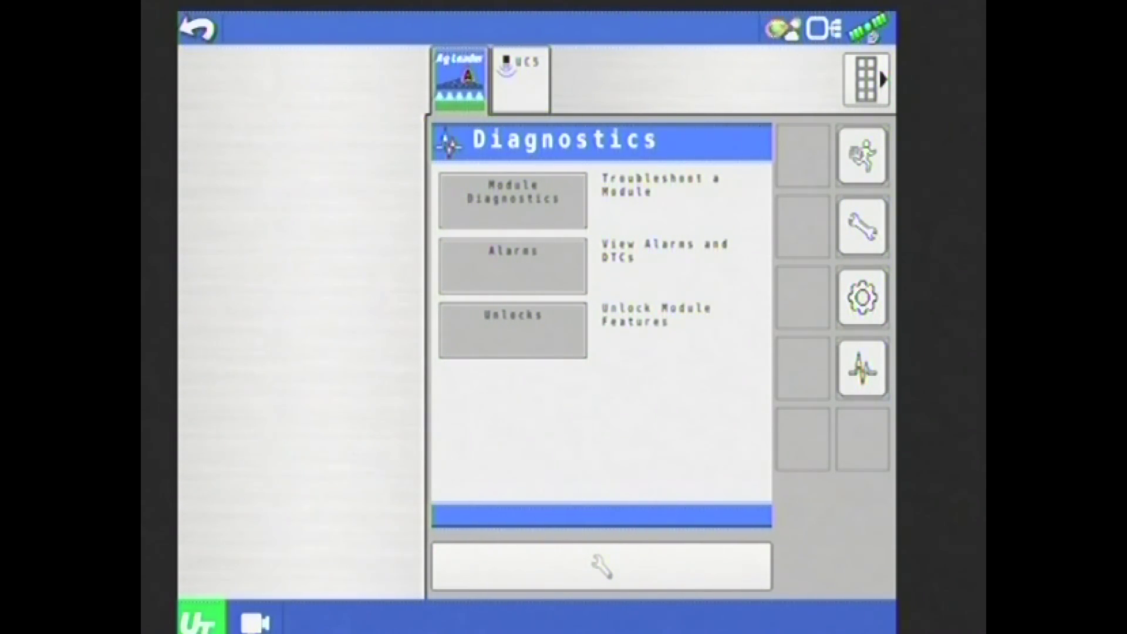
click(863, 155)
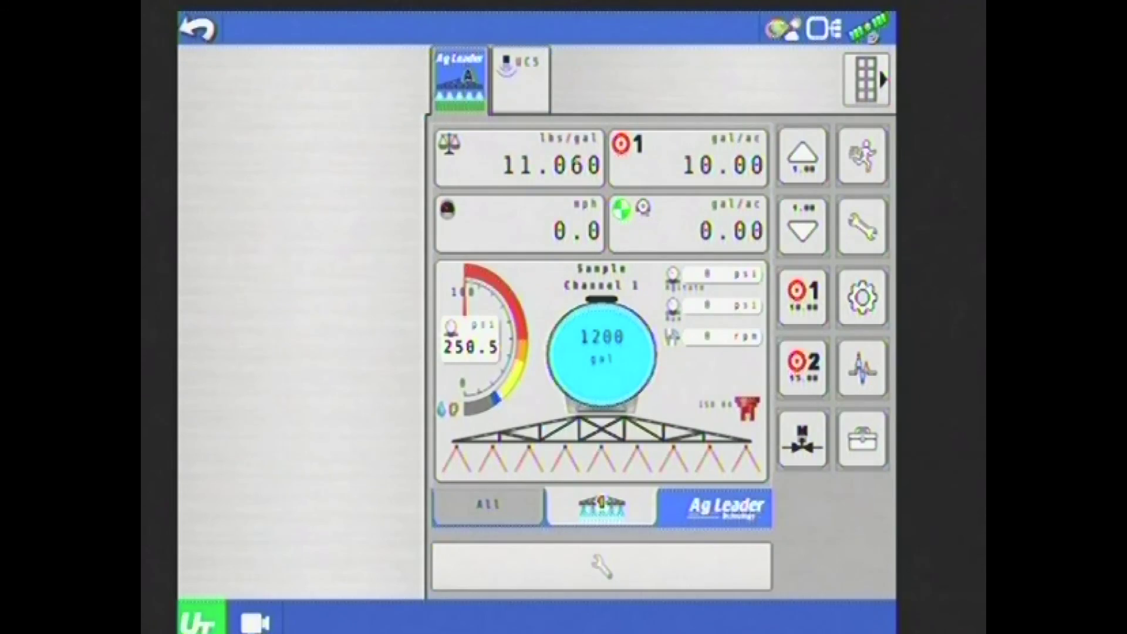